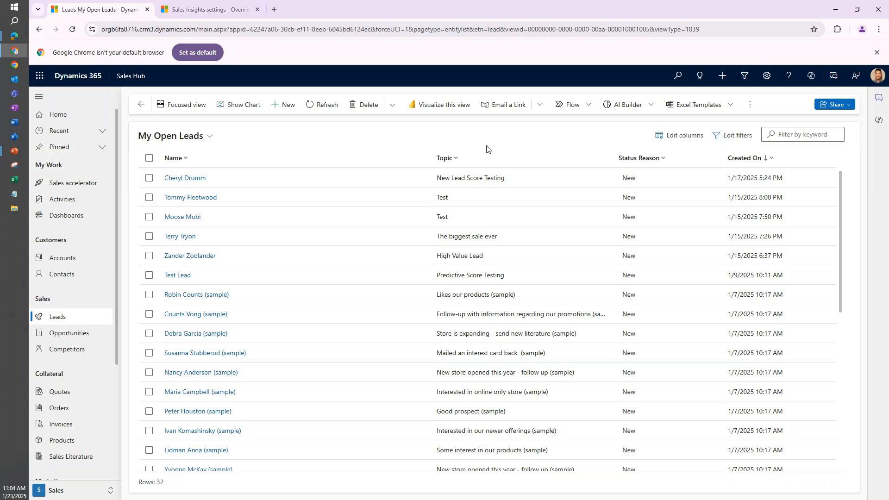
Start a new lead with the topic "New Lead for Webinar" and enter the contact's first and last name.
click(287, 106)
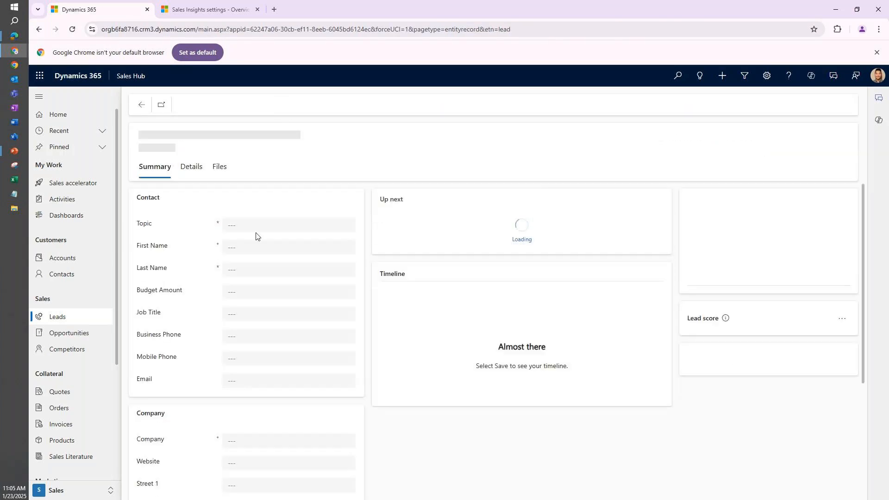
click(306, 223)
text(New )
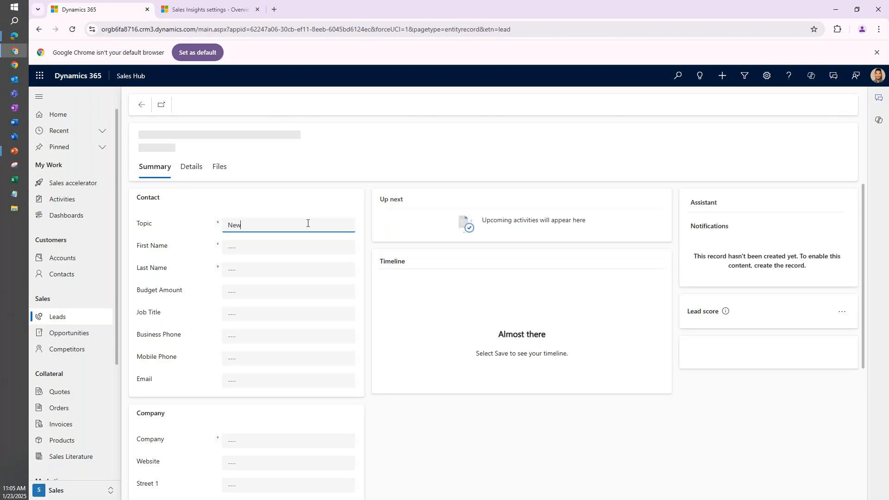
text(Lead for )
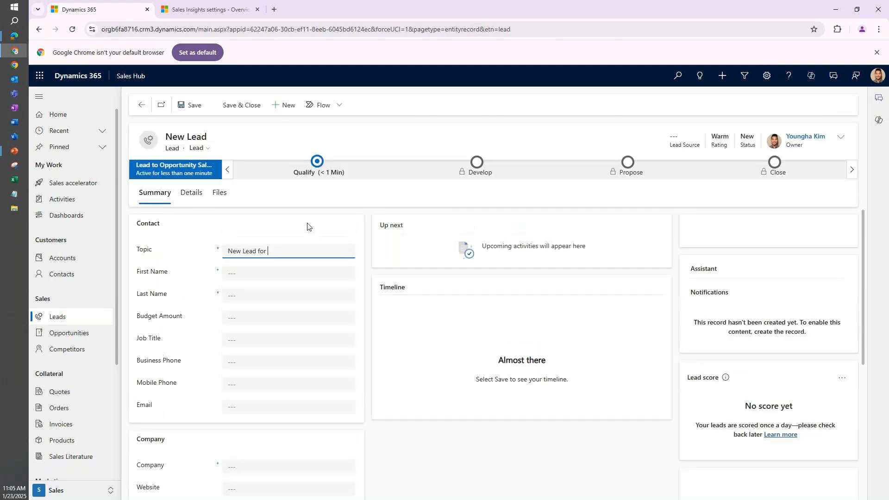
text(Webinar)
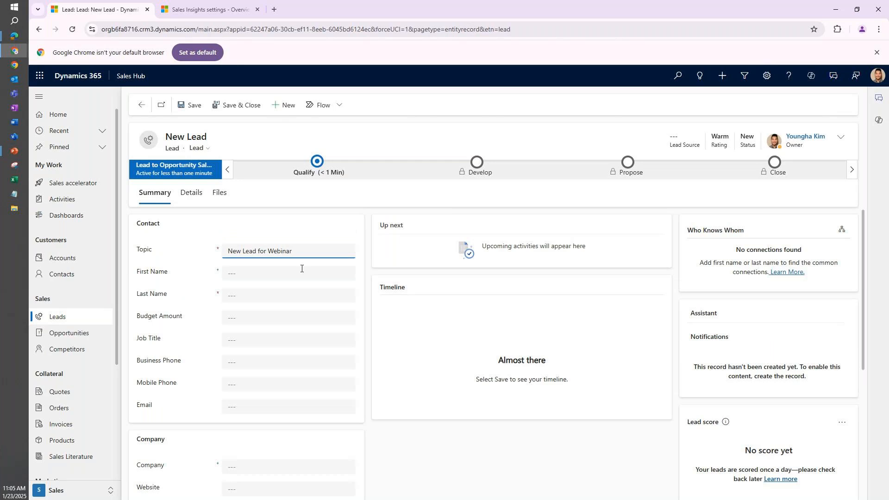
click(300, 268)
key(Tab)
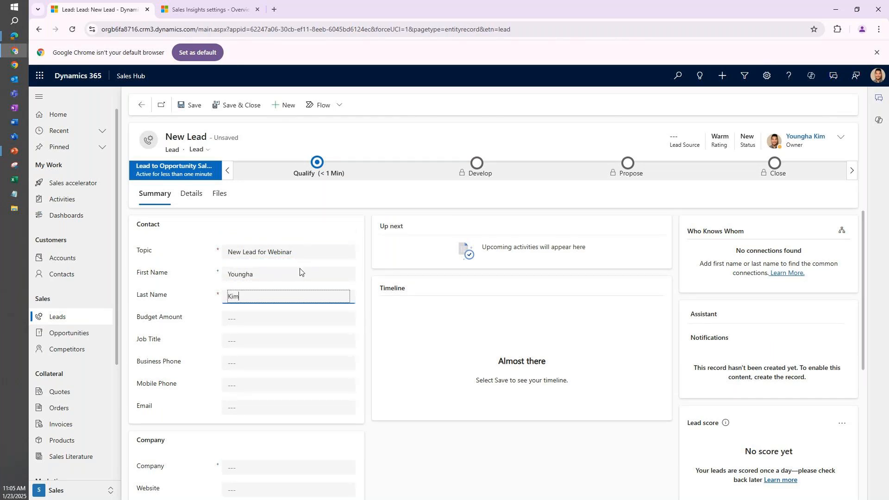
Set the Purchase Timeframe to Immediate in the new lead's Qualify stage.
click(318, 172)
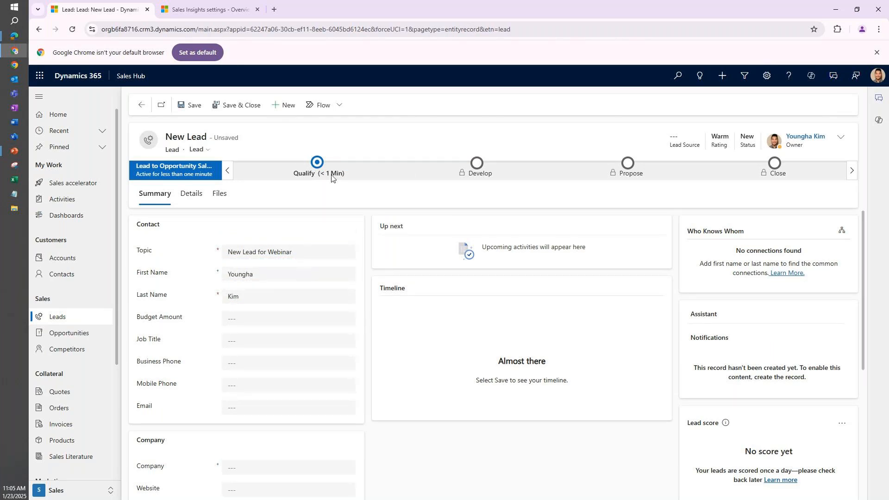
click(418, 252)
click(398, 282)
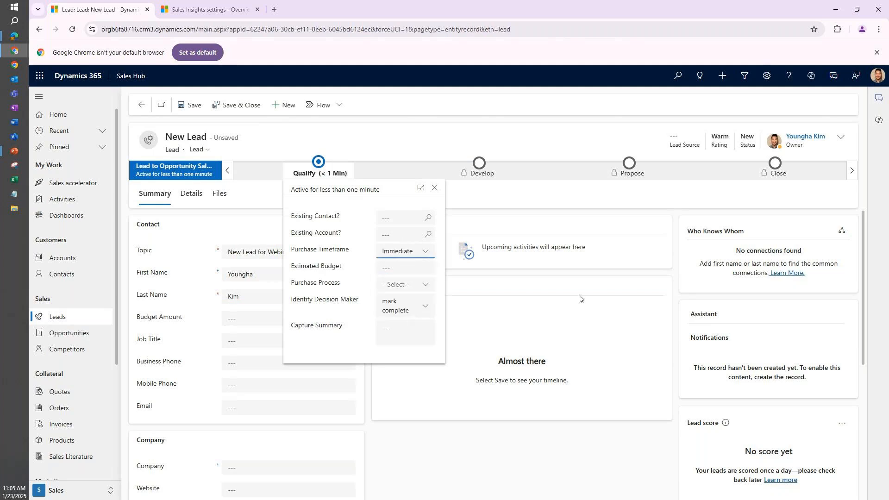
click(628, 288)
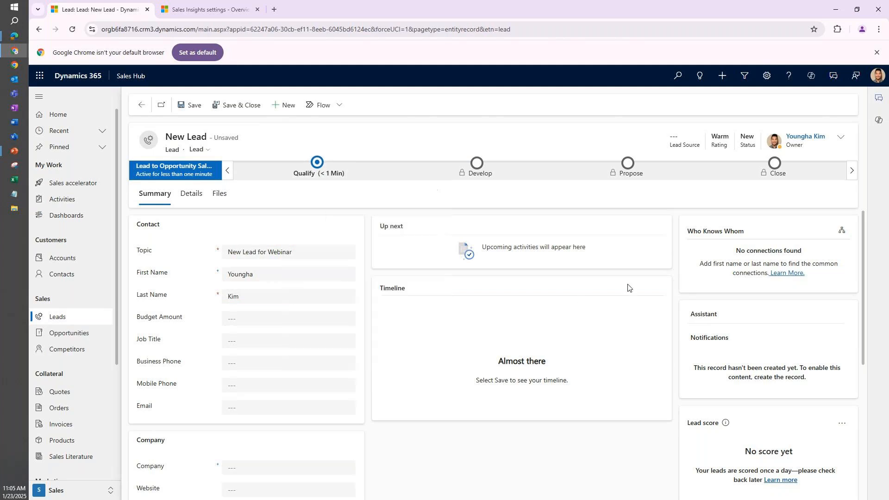
click(316, 171)
click(398, 392)
Enter Test Company as the lead's company and save the lead.
scroll(367, 377, down, 4)
click(316, 283)
text(Test Company)
scroll(502, 309, up, 3)
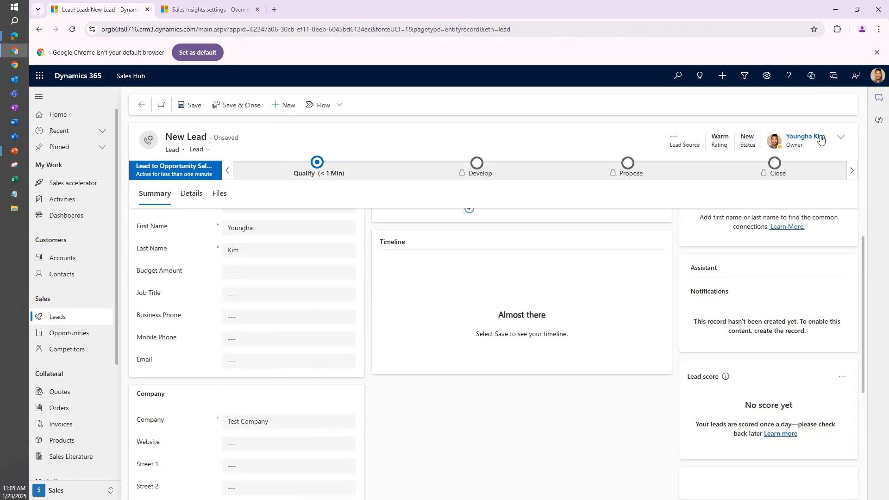
click(194, 106)
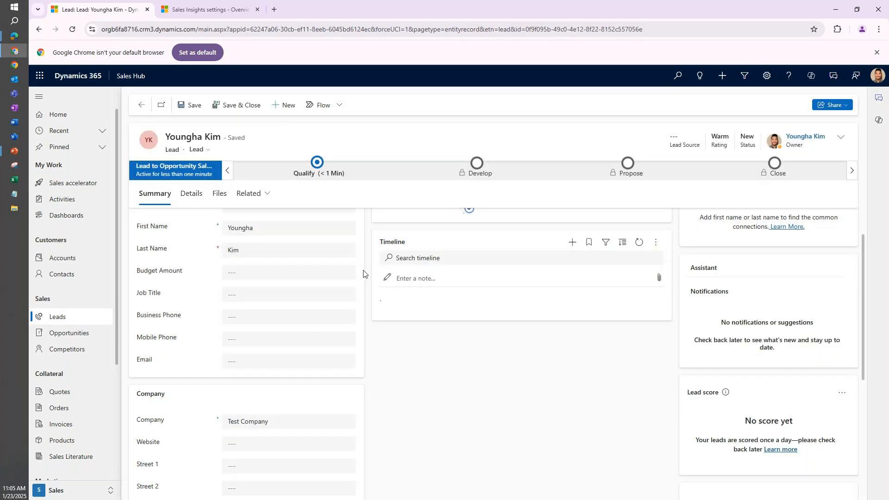
Check the Purchase Timeframe in the saved lead's Qualify stage.
click(326, 172)
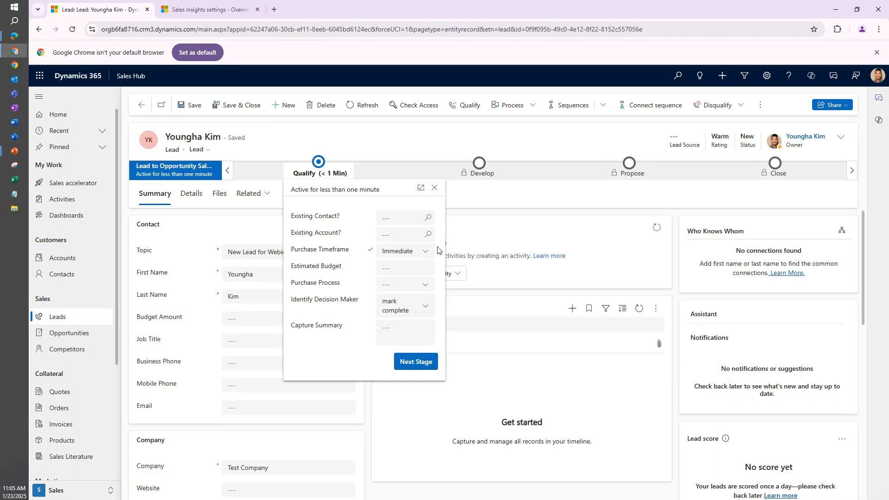
drag(295, 250, 340, 253)
click(355, 252)
click(674, 257)
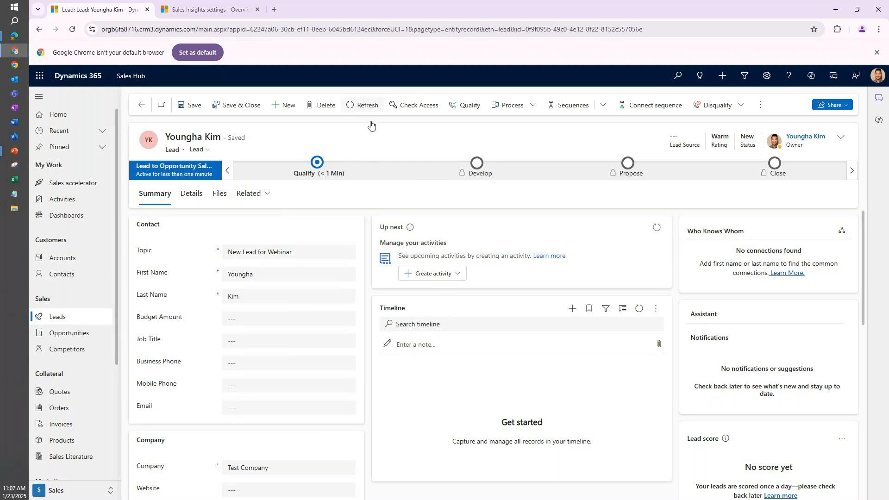
Refresh the lead and review its owner, Qualify stage details, and contact and company fields.
click(361, 105)
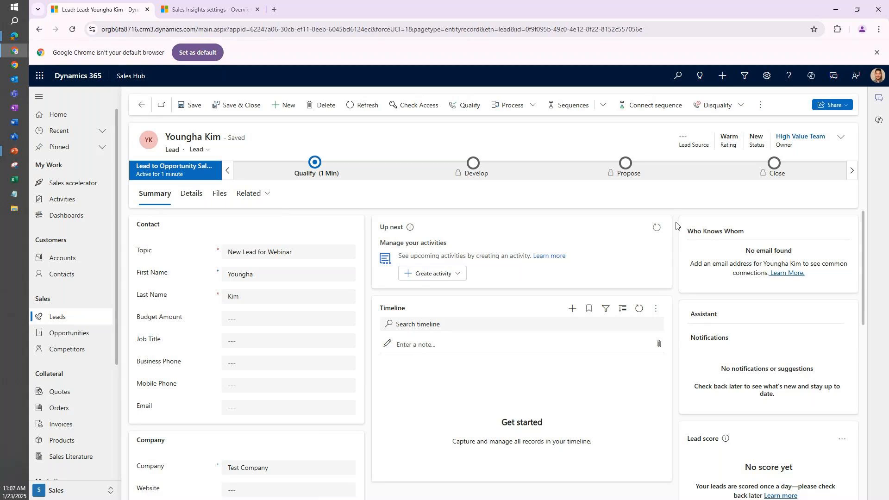
click(315, 163)
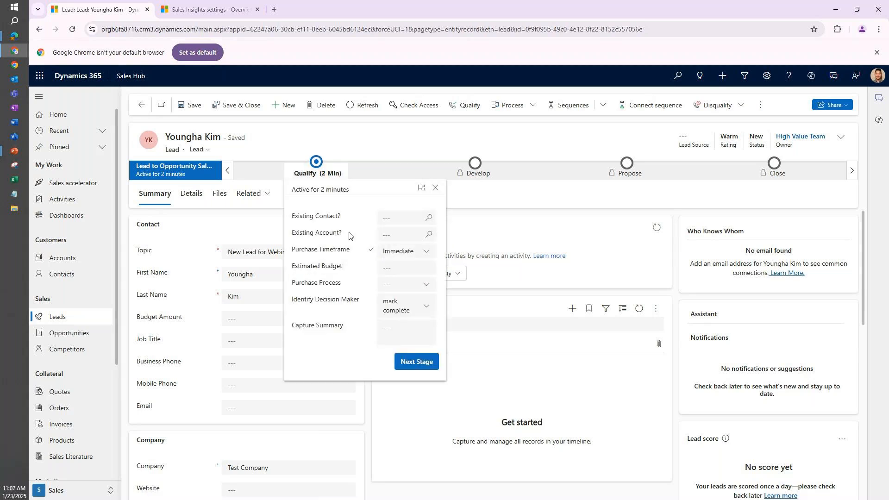
click(320, 168)
click(192, 307)
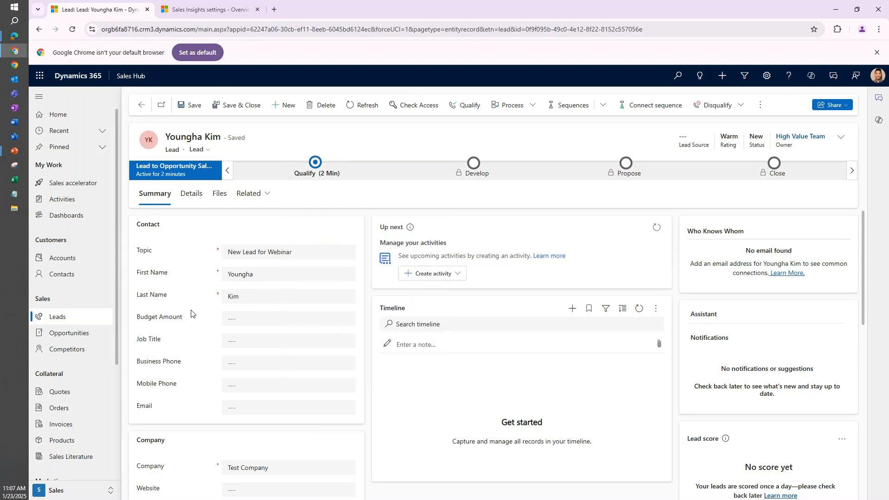
scroll(191, 313, down, 3)
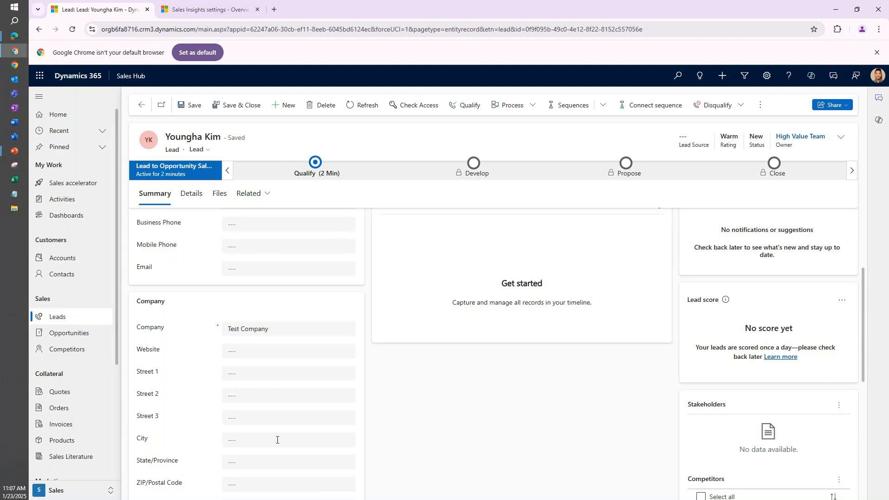
scroll(357, 420, down, 1)
scroll(363, 402, up, 4)
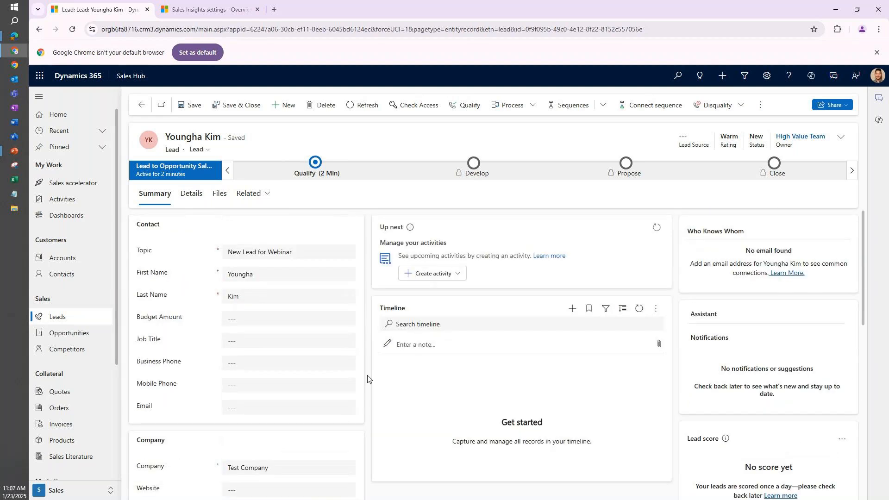
Look at the lead's header details and the available Rating options without changing them.
click(839, 134)
click(819, 183)
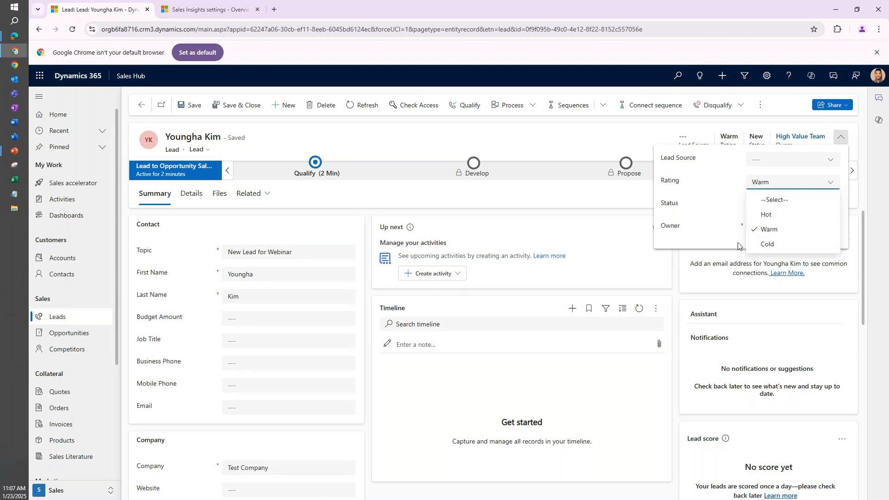
click(677, 291)
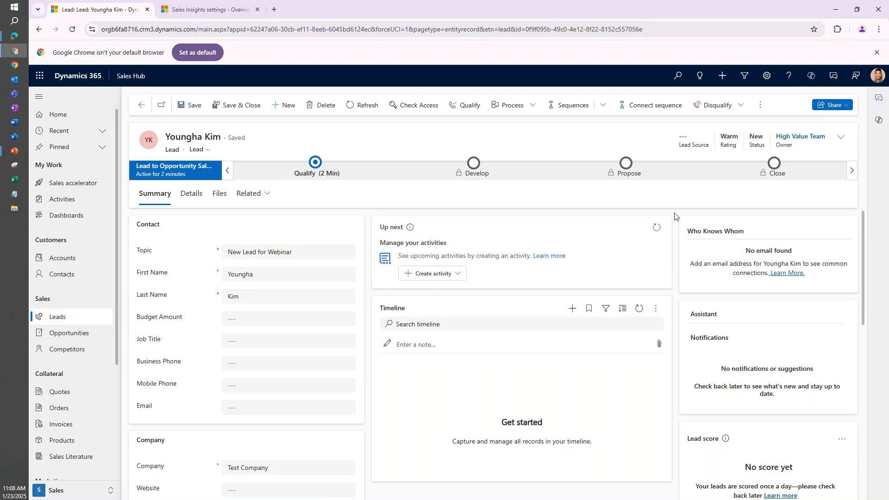
scroll(357, 333, down, 2)
scroll(362, 334, up, 2)
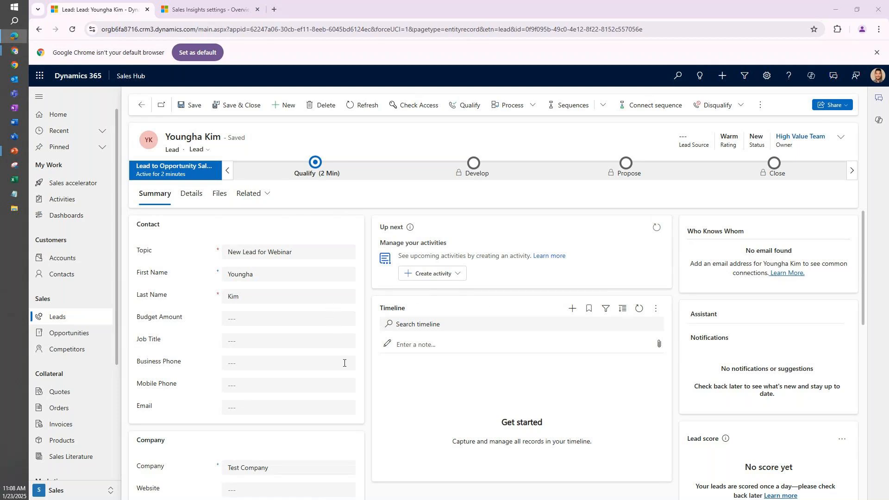
Open Work assignment in the Sales Insights global settings and dismiss its introduction and guided tour.
click(90, 490)
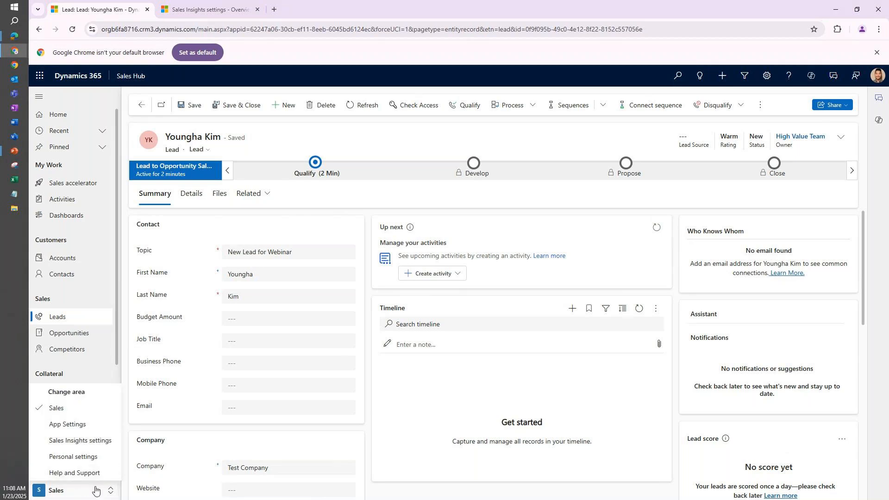
click(80, 440)
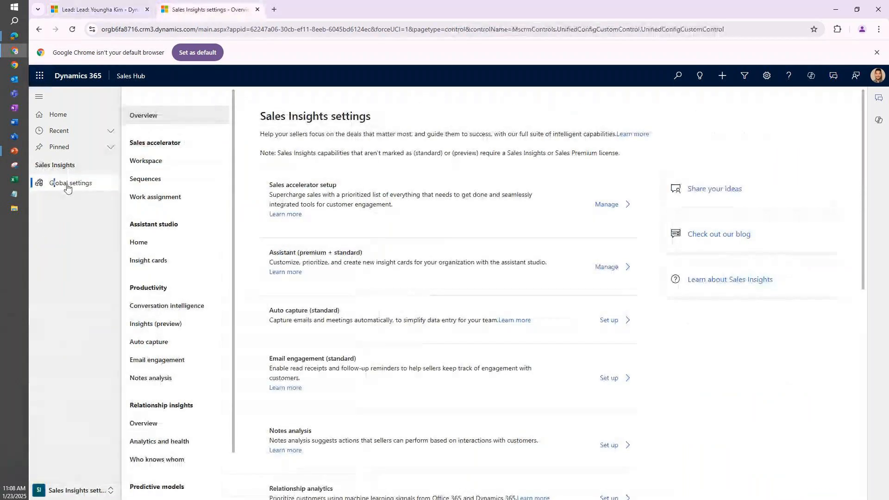
click(67, 186)
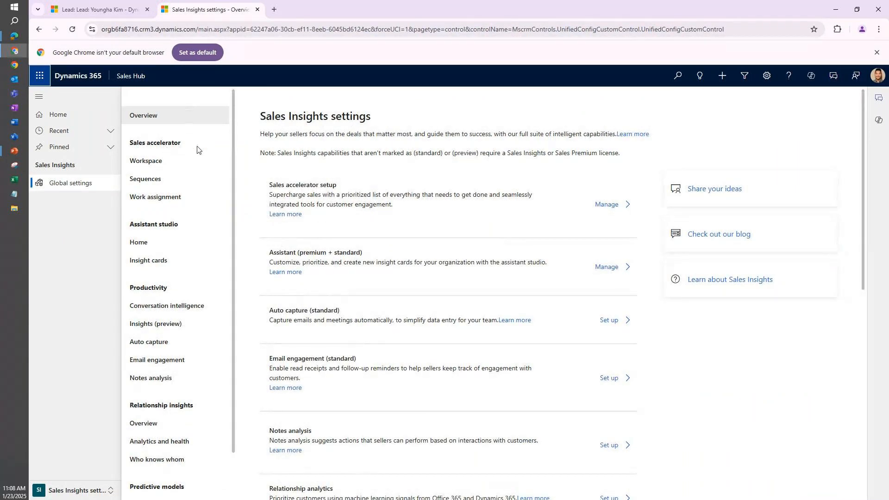
click(170, 200)
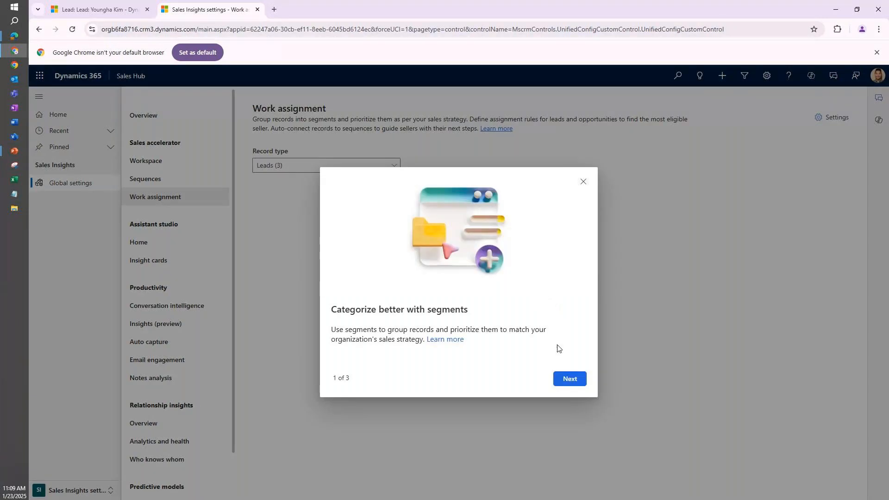
click(569, 380)
click(568, 378)
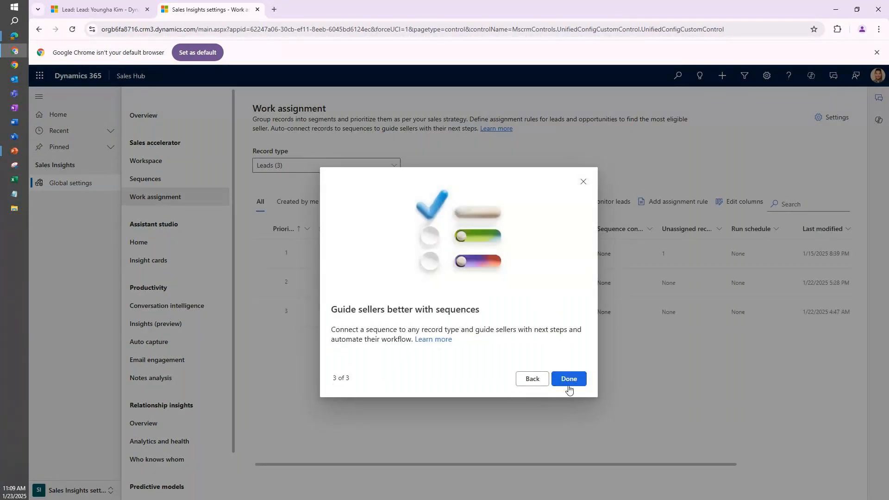
click(569, 379)
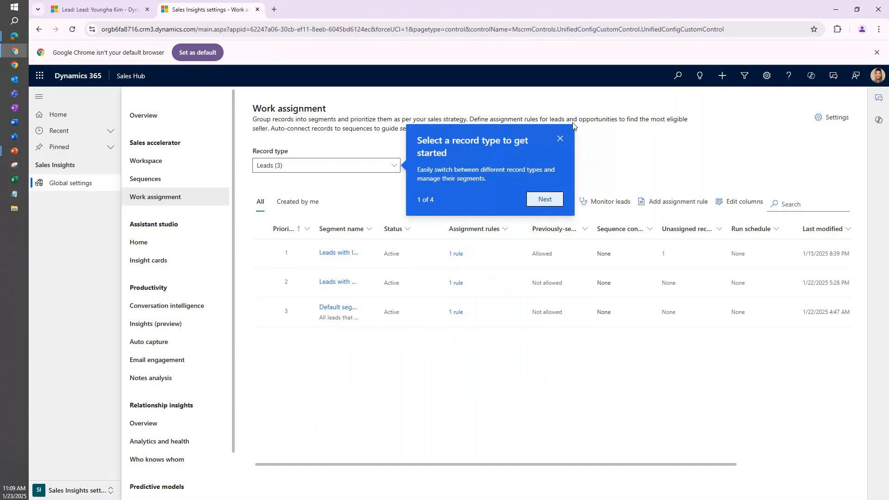
click(560, 139)
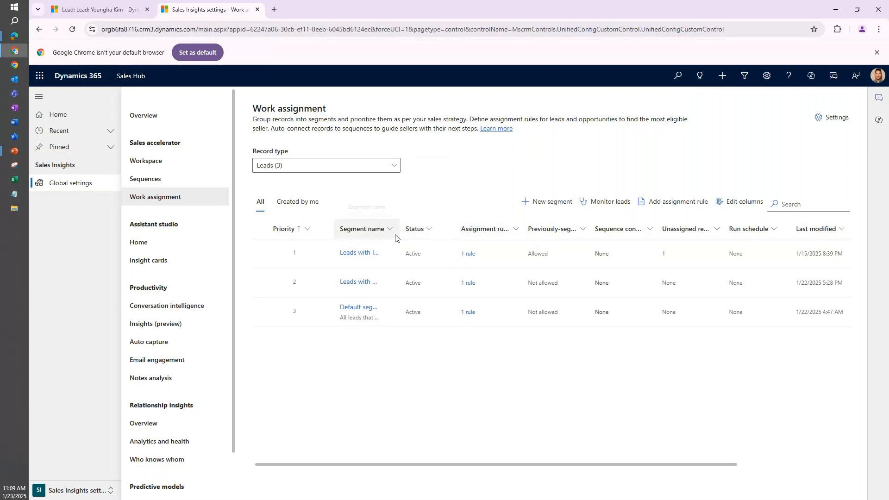
Widen the Segment name column to show full names and open the Leads with Immediate Timeline segment.
drag(400, 230, 545, 226)
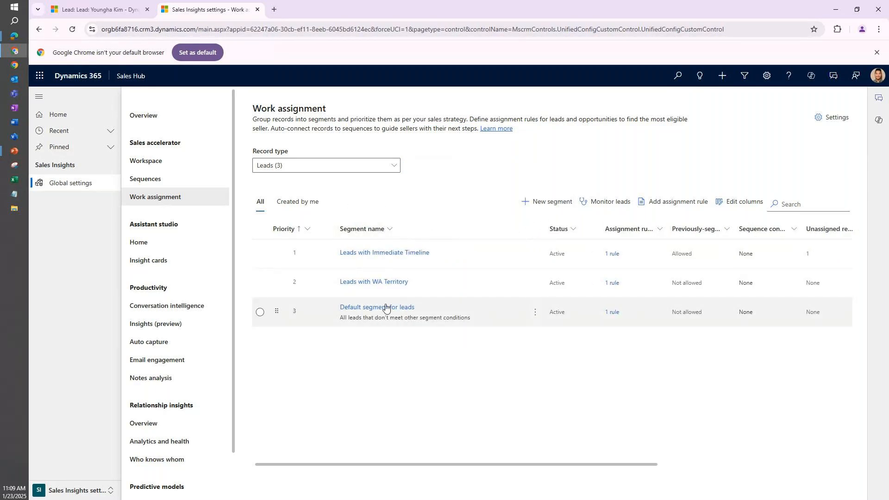
click(483, 322)
click(519, 308)
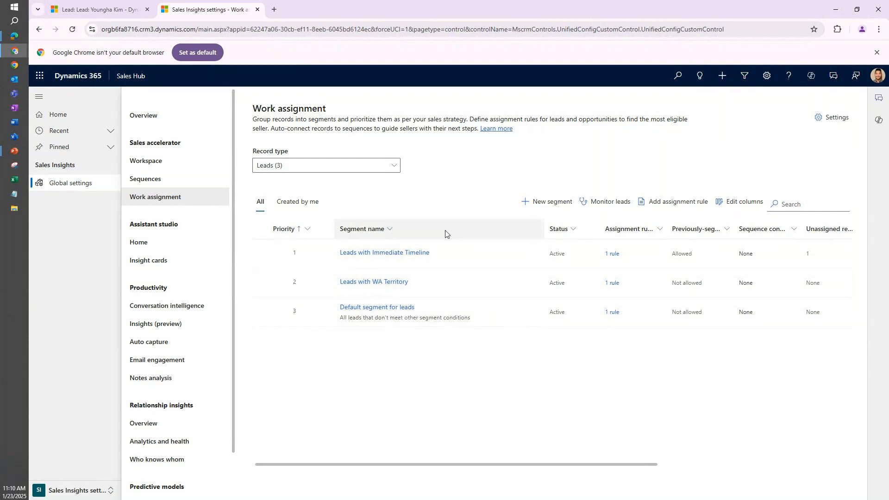
click(387, 258)
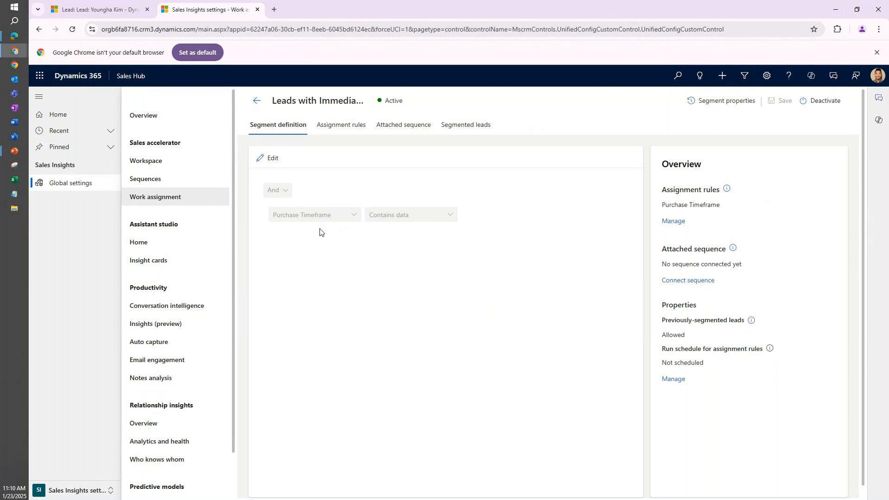
Return to the webinar lead and reset its Purchase Timeframe to --Select-- in the Qualify stage.
click(110, 17)
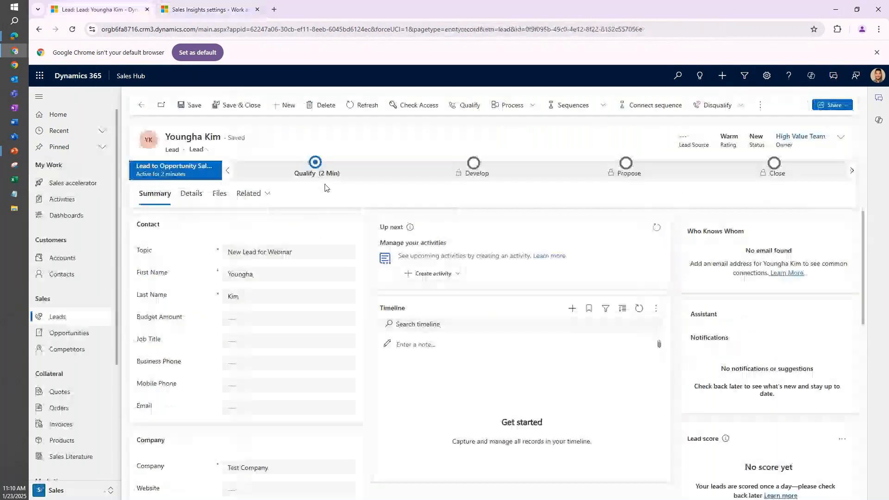
click(316, 164)
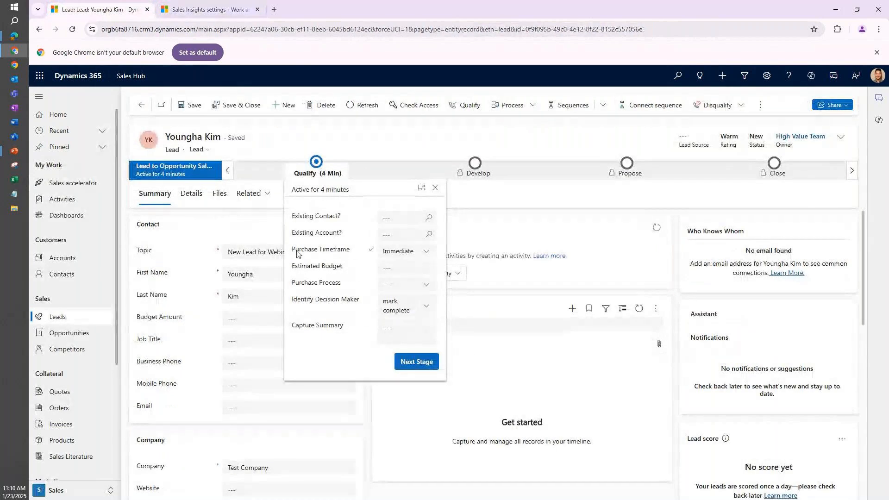
click(427, 254)
click(416, 271)
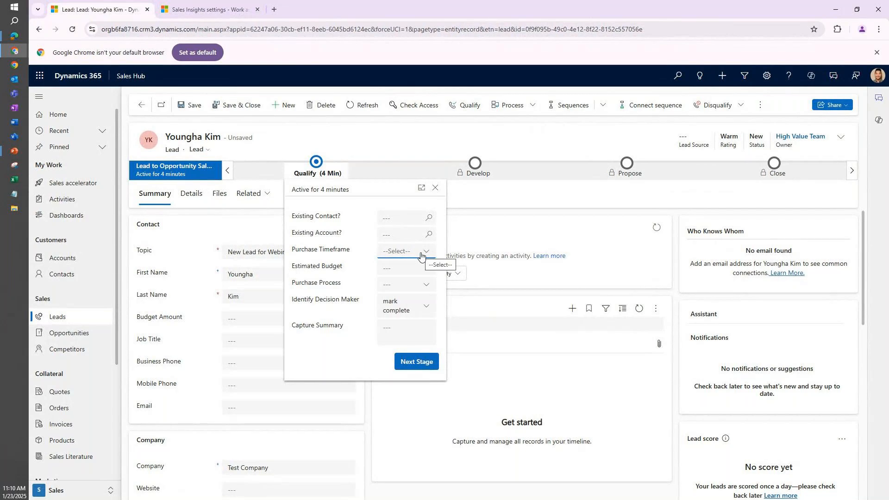
Go back to the Leads with Immediate Timeline segment and return to the list of lead segments.
click(227, 12)
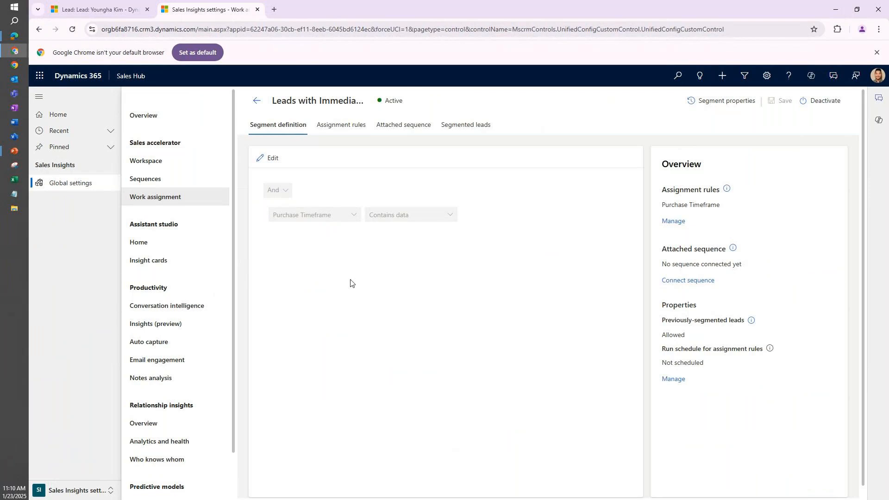
click(258, 102)
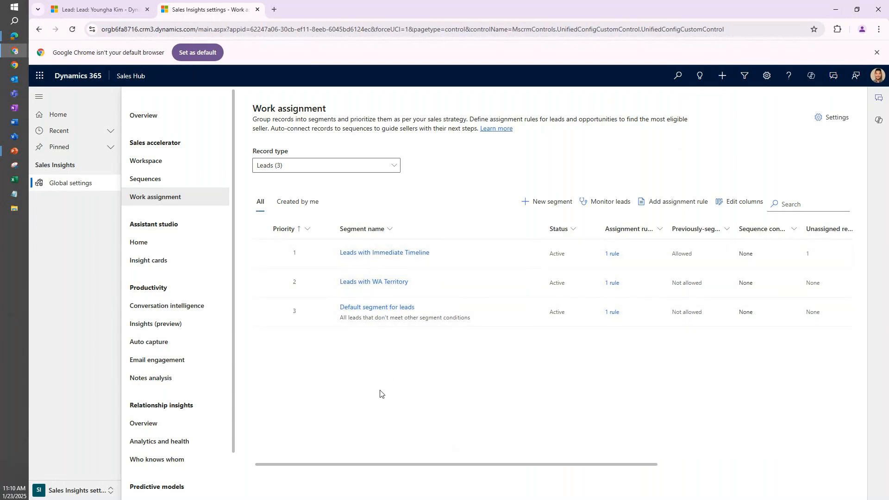
Open the Leads with Immediate Timeline segment, widen the Name column of its assignment rules, and open the Purchase Timeframe rule.
click(405, 258)
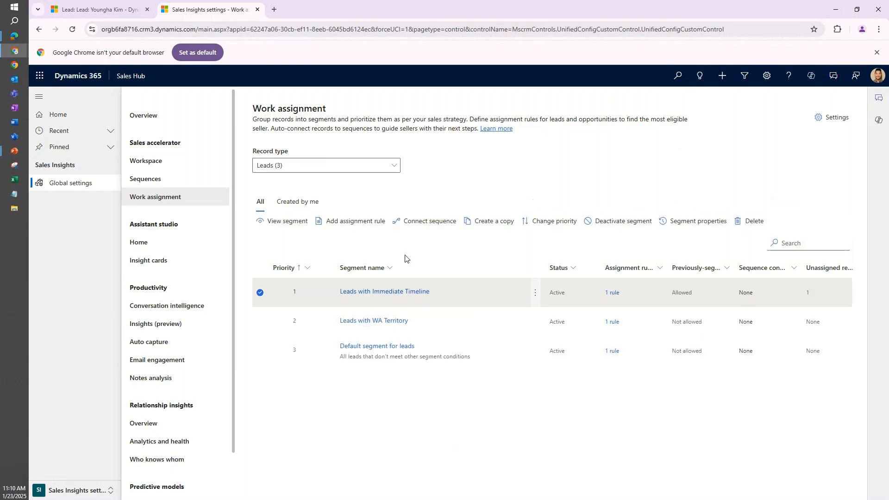
click(420, 290)
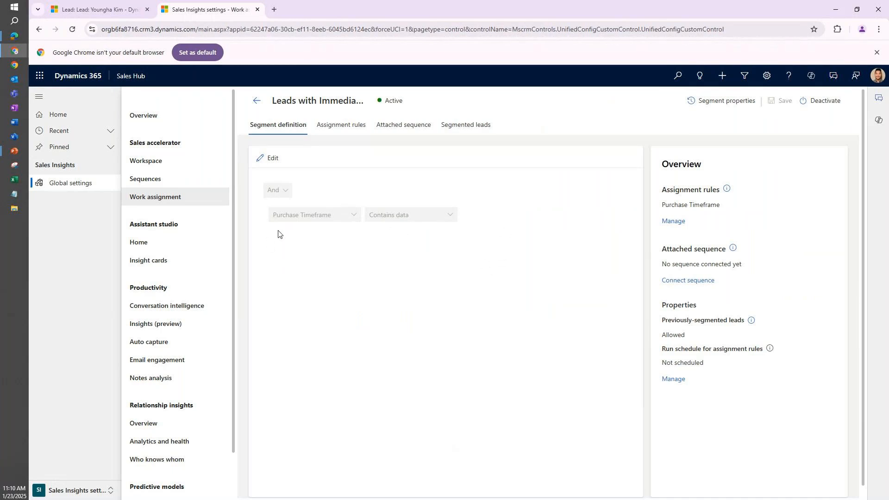
click(341, 125)
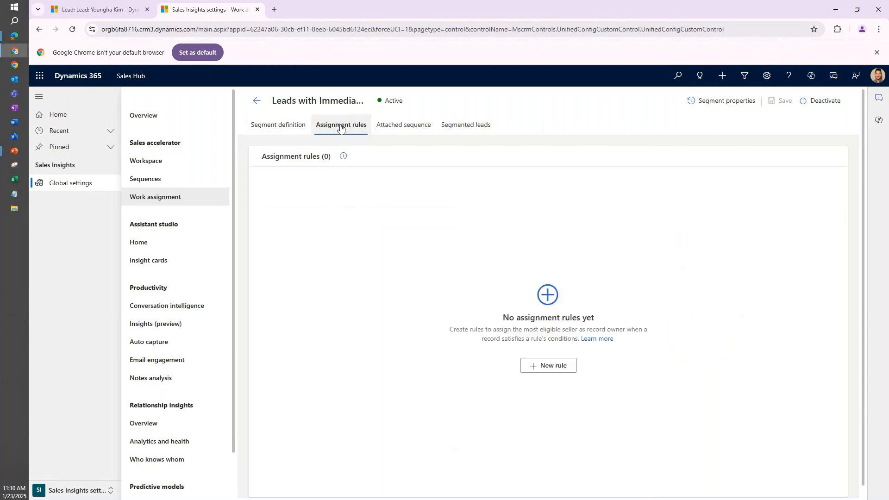
drag(440, 183, 478, 184)
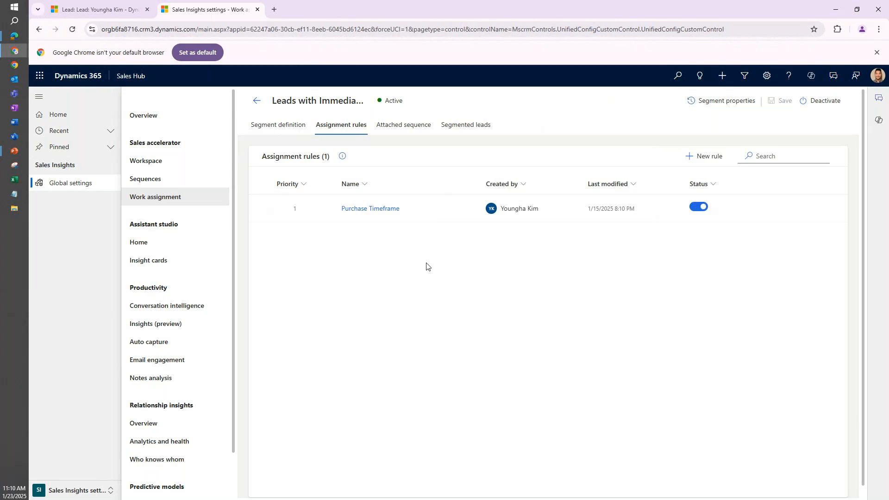
click(376, 209)
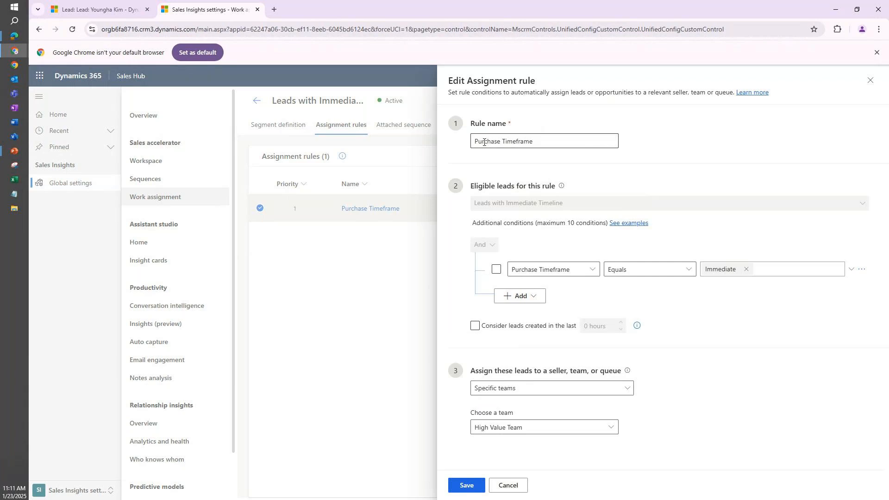
Examine the rule name and the comparison operators offered for the Purchase Timeframe condition.
click(570, 144)
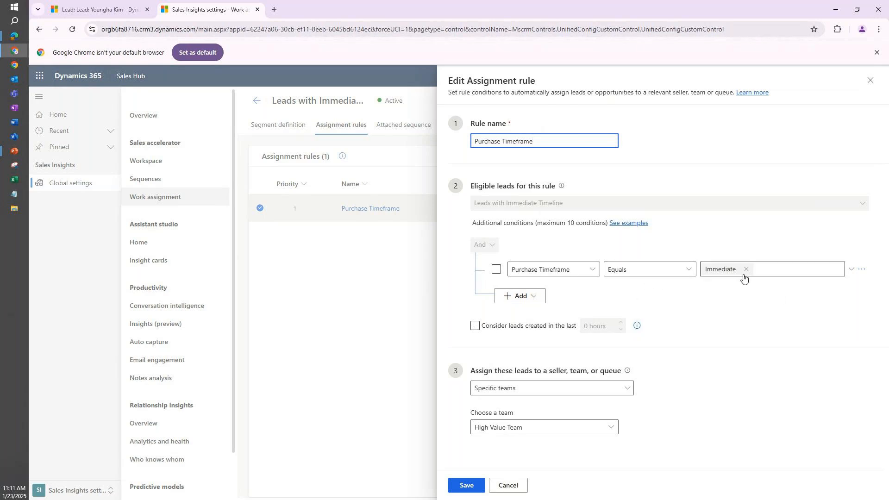
click(688, 272)
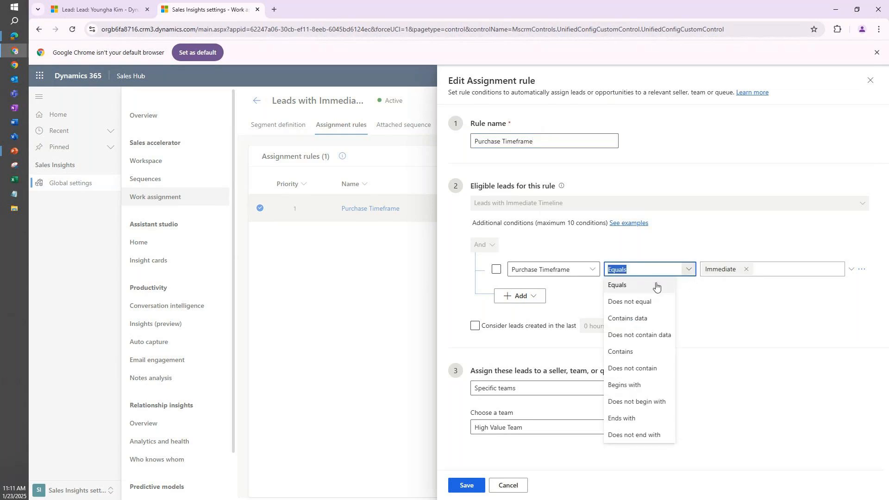
click(753, 299)
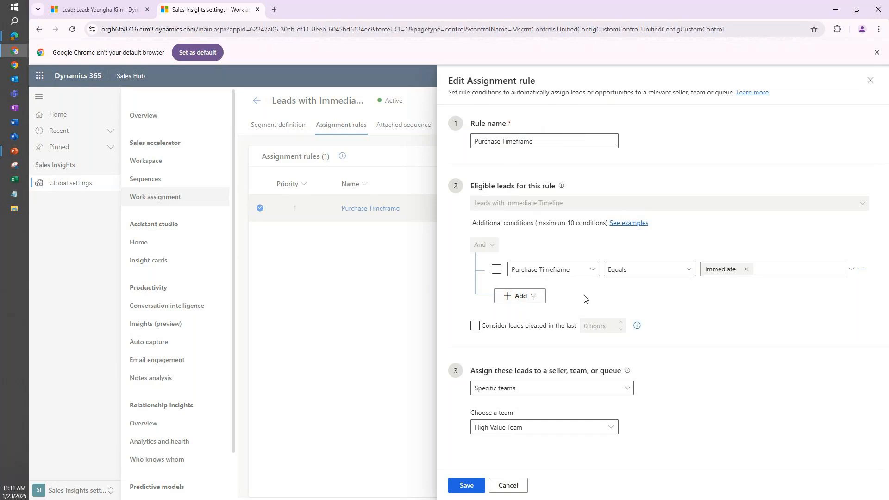
Add a blank condition row to the eligible leads conditions of the Purchase Timeframe rule.
click(530, 298)
click(625, 296)
click(541, 298)
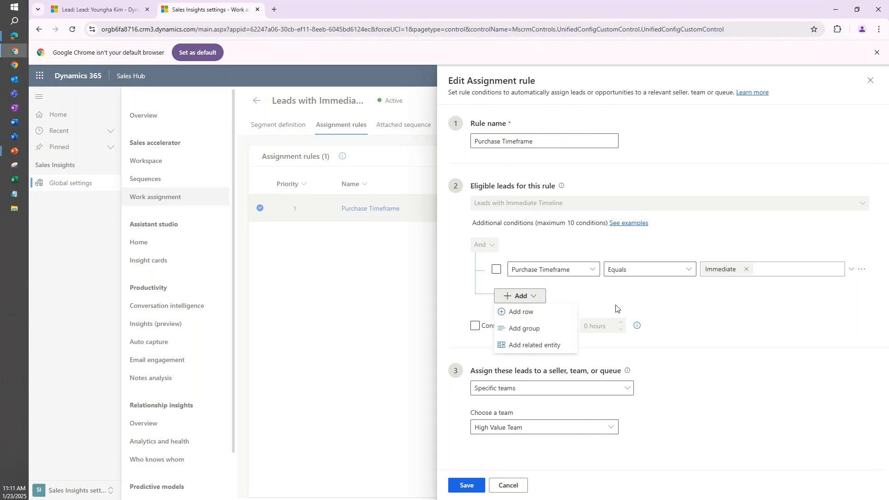
click(555, 312)
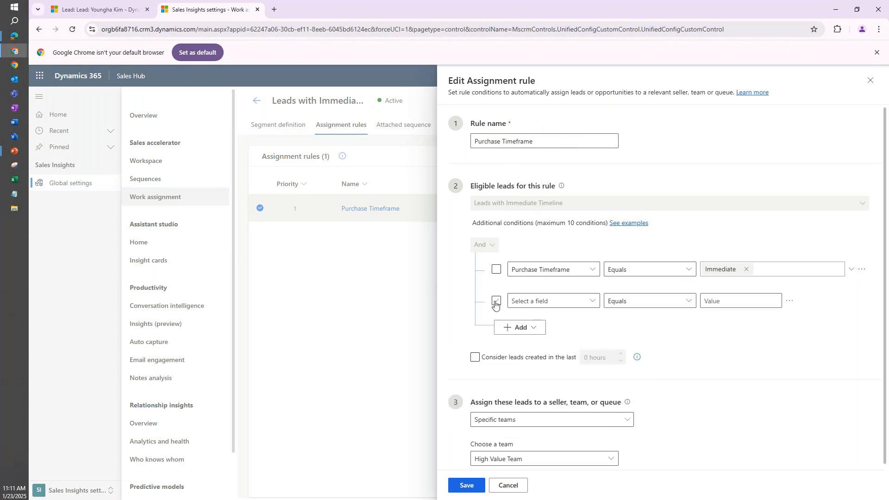
Group the Purchase Timeframe condition with the blank condition and view the group's And/Or setting.
click(497, 270)
click(496, 301)
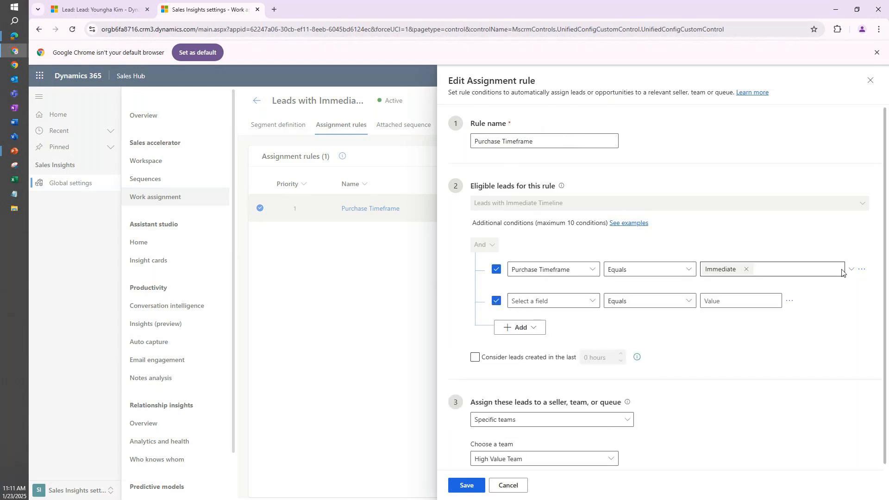
click(864, 270)
click(842, 284)
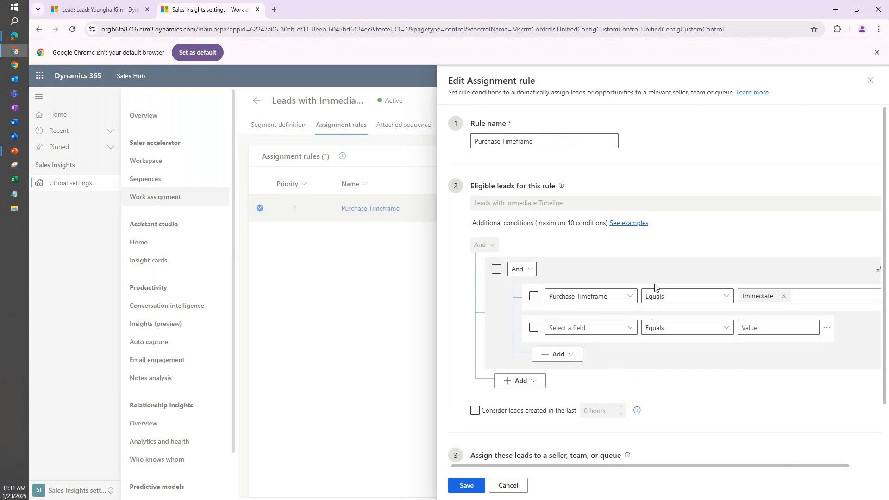
click(528, 270)
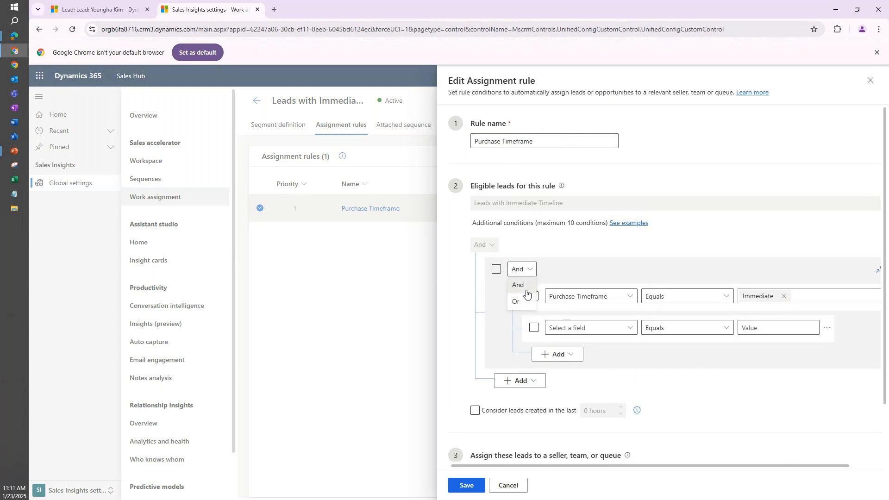
scroll(870, 295, right, 2)
Ungroup the two conditions, delete the blank row, and close the rule without saving.
click(865, 271)
click(821, 303)
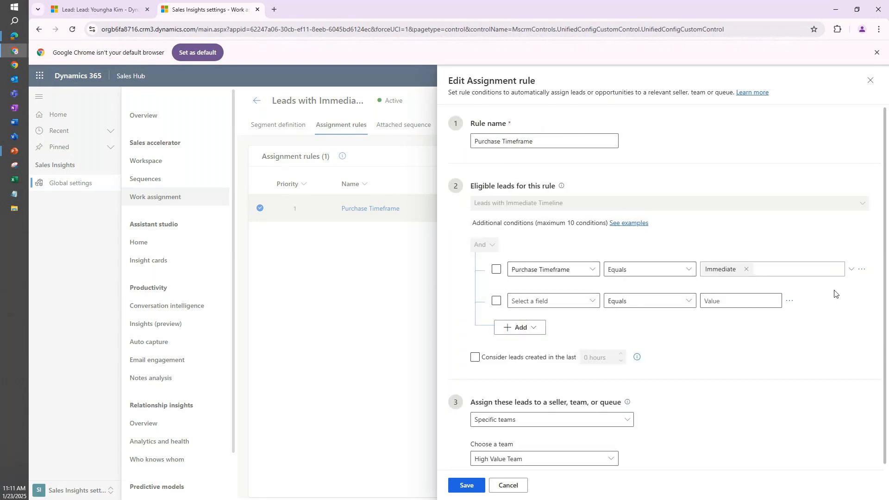
click(788, 302)
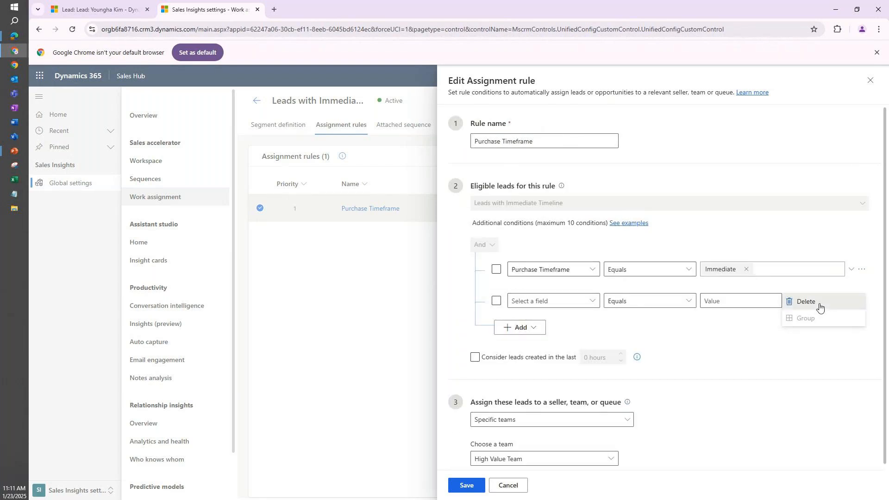
click(813, 308)
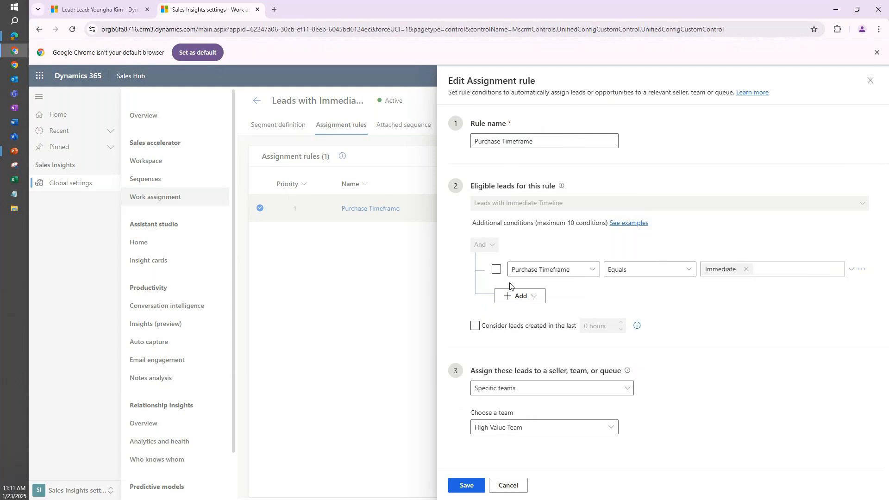
click(517, 490)
Open the segment definition for editing and examine its conditions and the maximum number allowed.
click(289, 130)
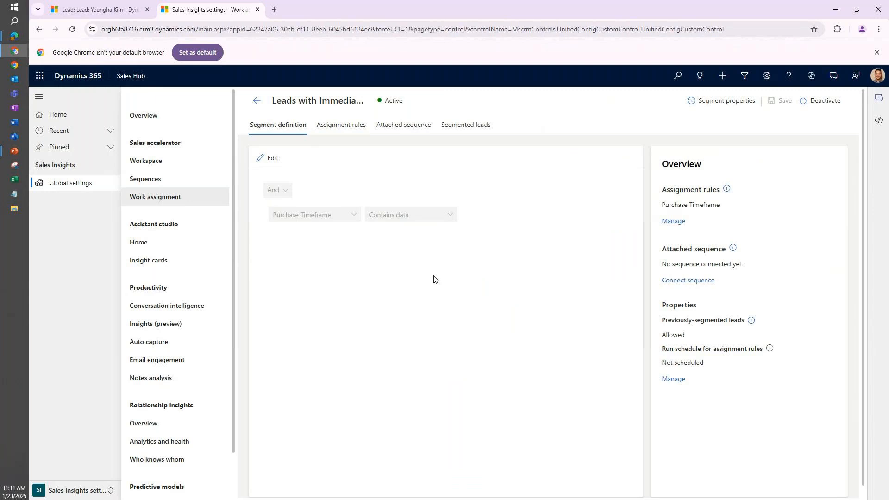
click(271, 158)
click(517, 307)
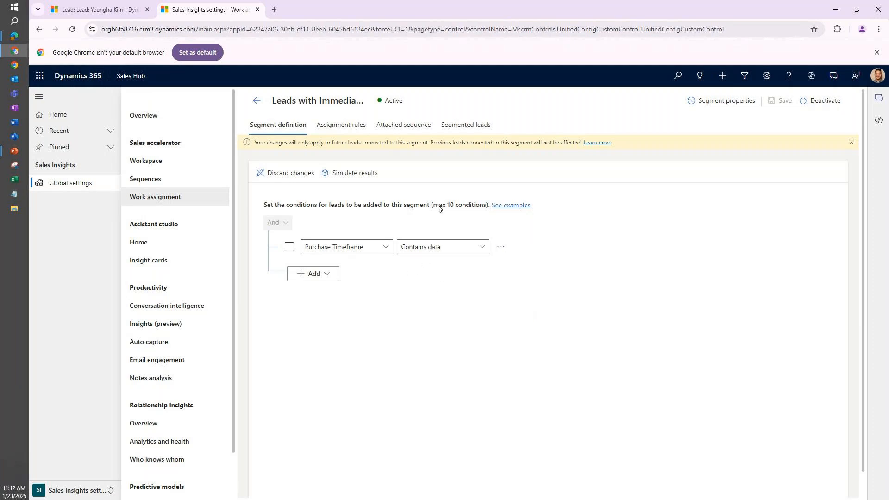
drag(433, 206, 488, 210)
click(476, 211)
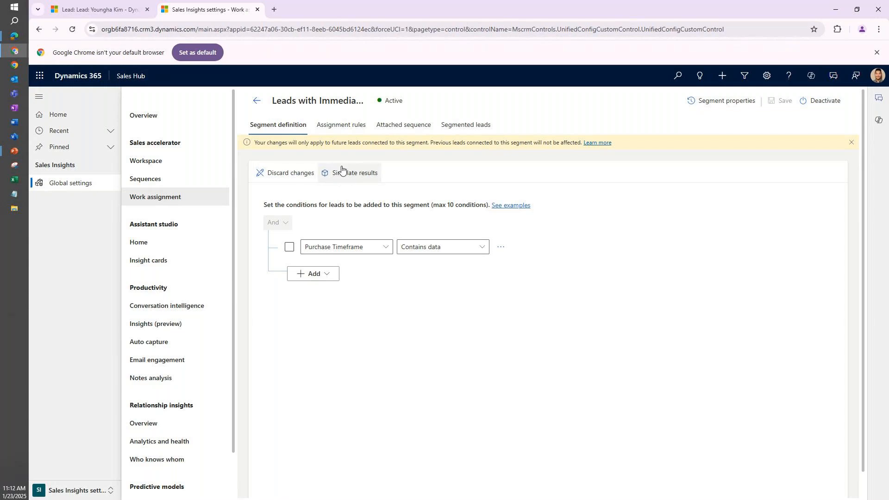
Reopen the Purchase Timeframe assignment rule and set it to assign leads to Specific sellers.
click(338, 126)
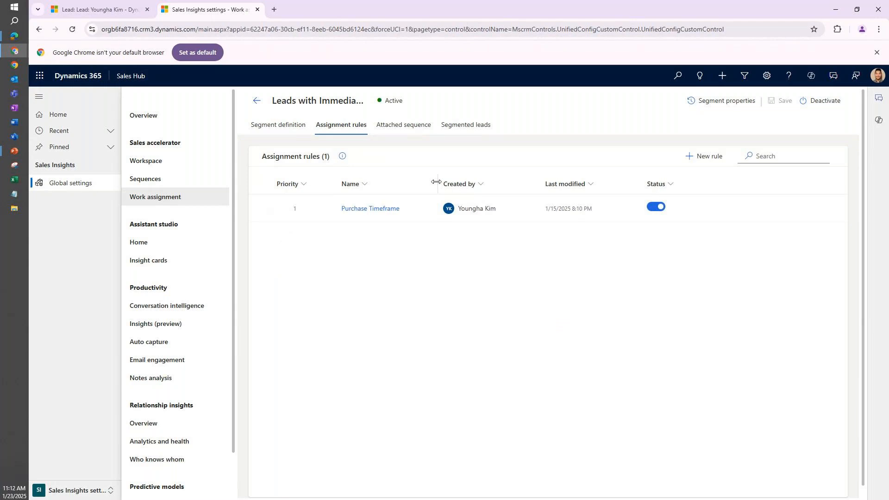
click(388, 211)
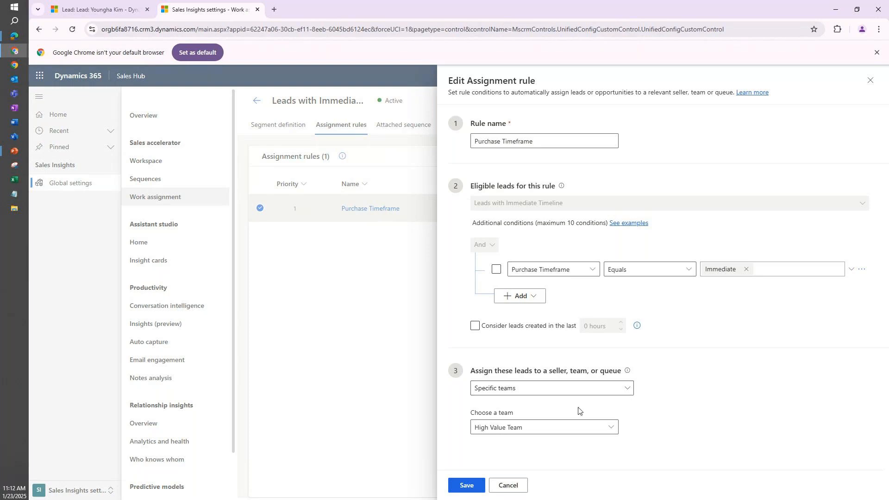
click(628, 391)
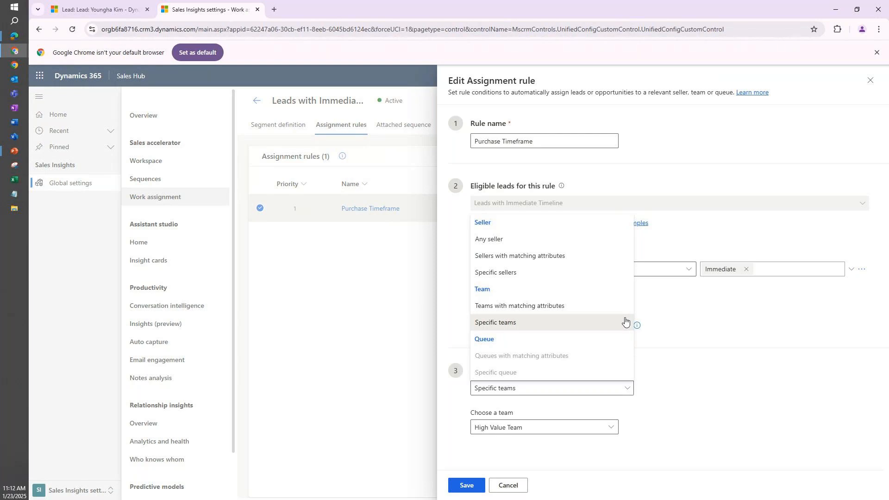
click(583, 275)
scroll(548, 429, down, 2)
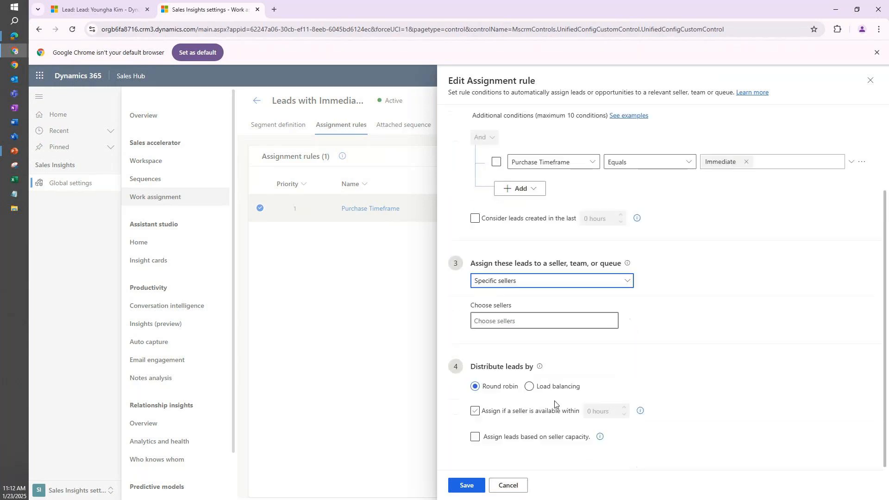
Search the sellers list by the person's name and add that person as a seller for the rule.
click(581, 321)
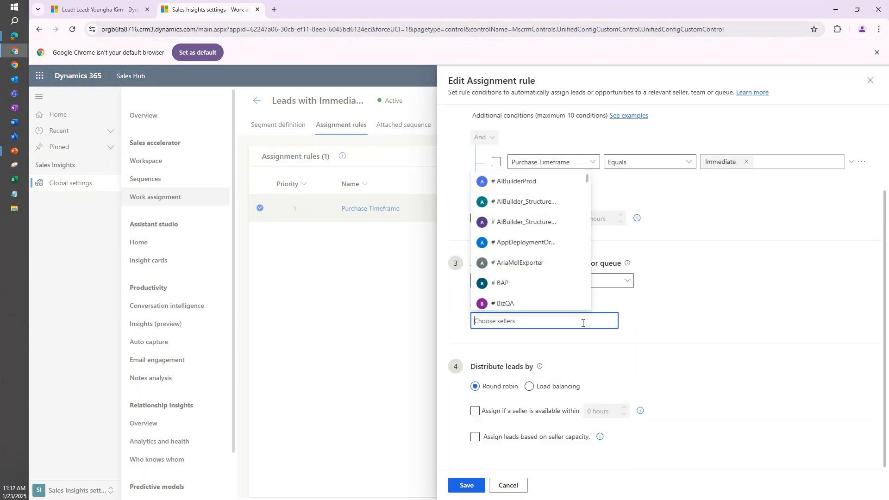
scroll(544, 257, down, 10)
scroll(540, 250, down, 5)
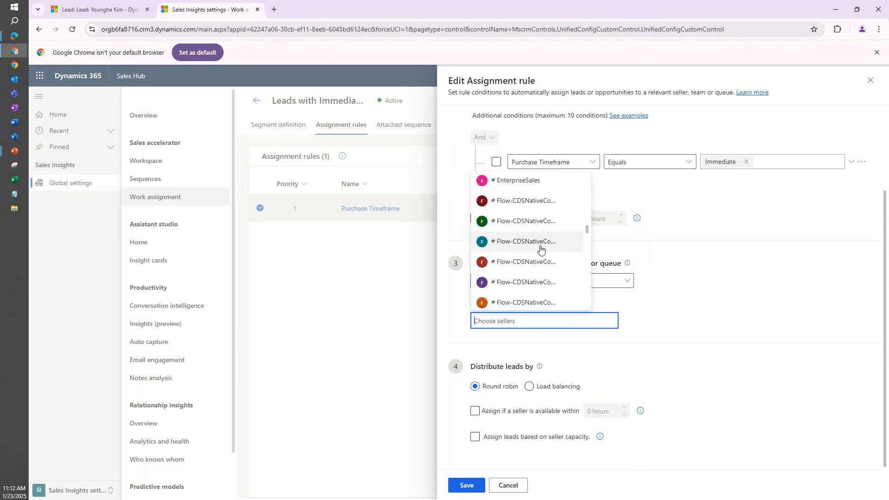
text(far)
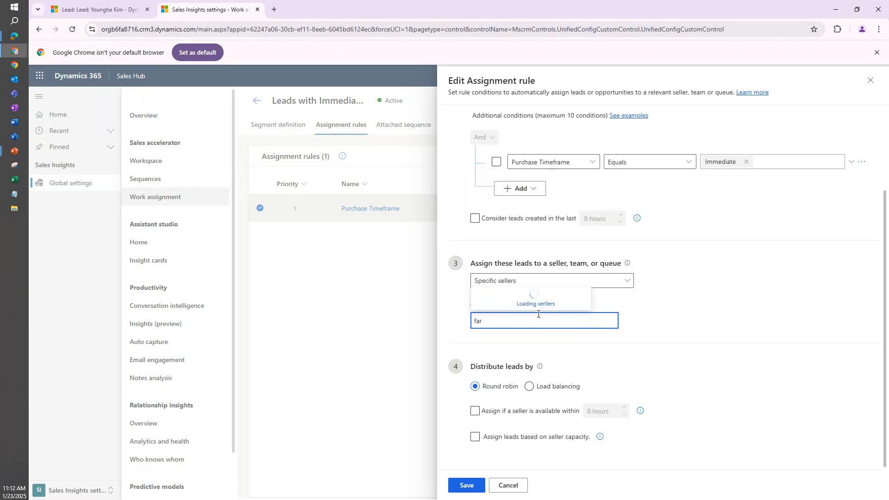
click(541, 311)
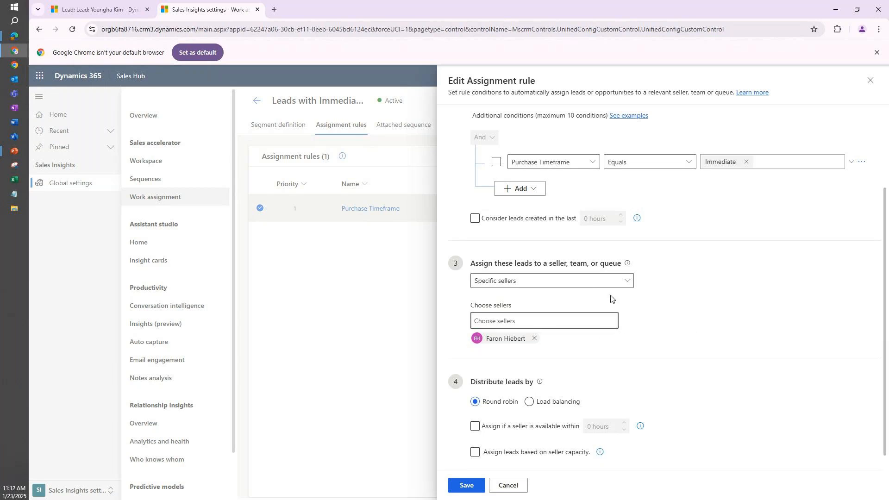
Add # Power Policy Non-Prod as a second seller for the rule and remove it again.
click(576, 323)
scroll(561, 272, down, 10)
scroll(550, 272, down, 3)
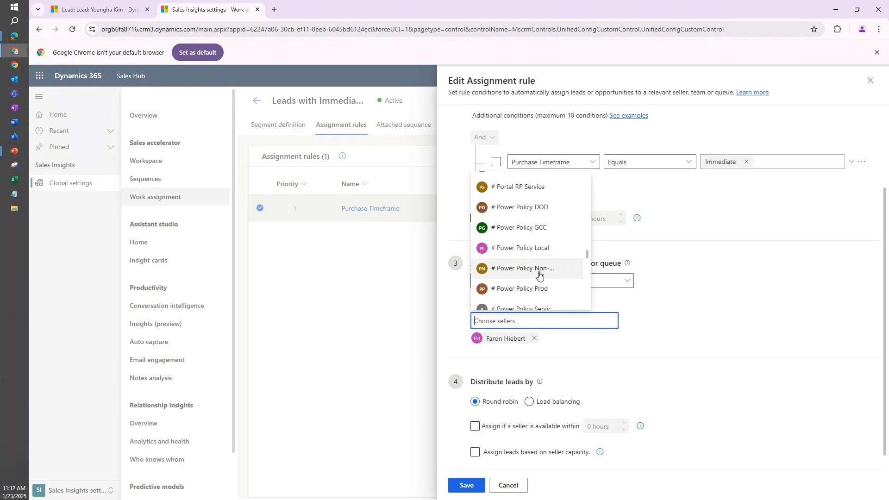
click(538, 274)
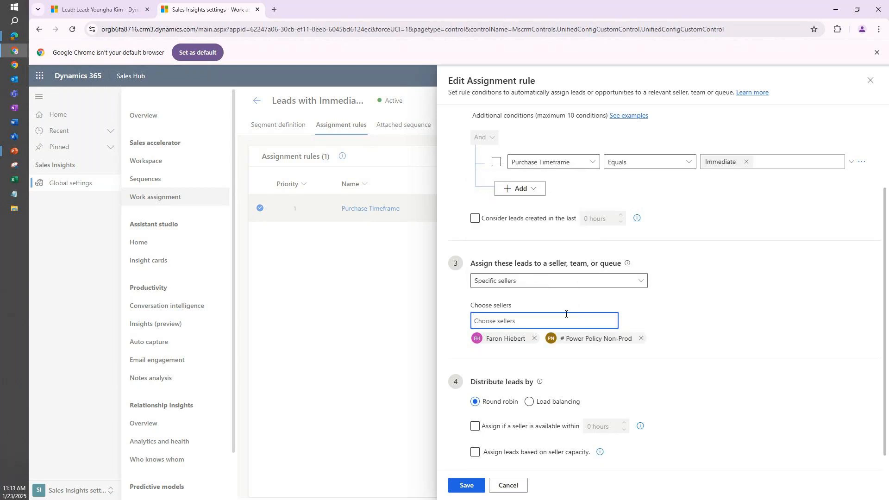
click(733, 290)
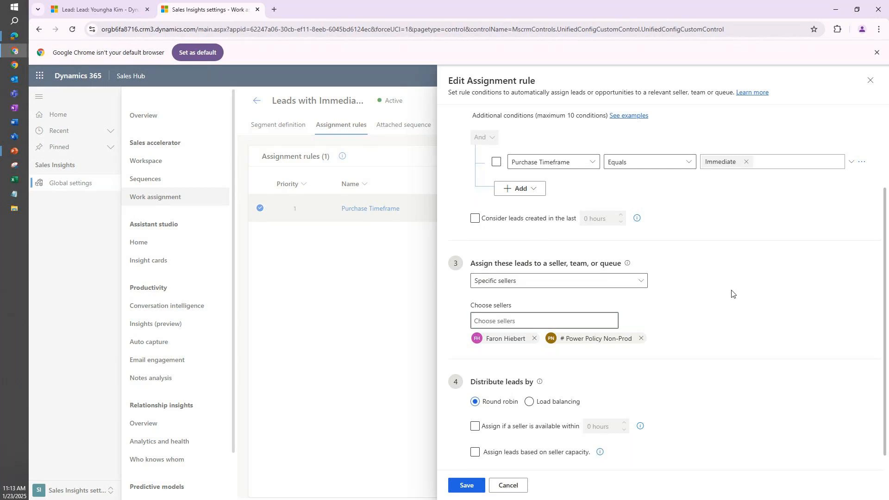
scroll(731, 293, down, 1)
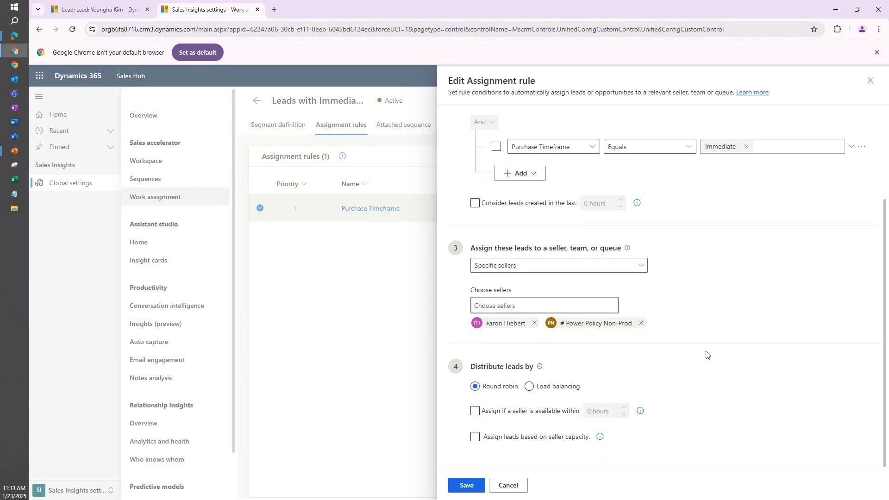
click(641, 323)
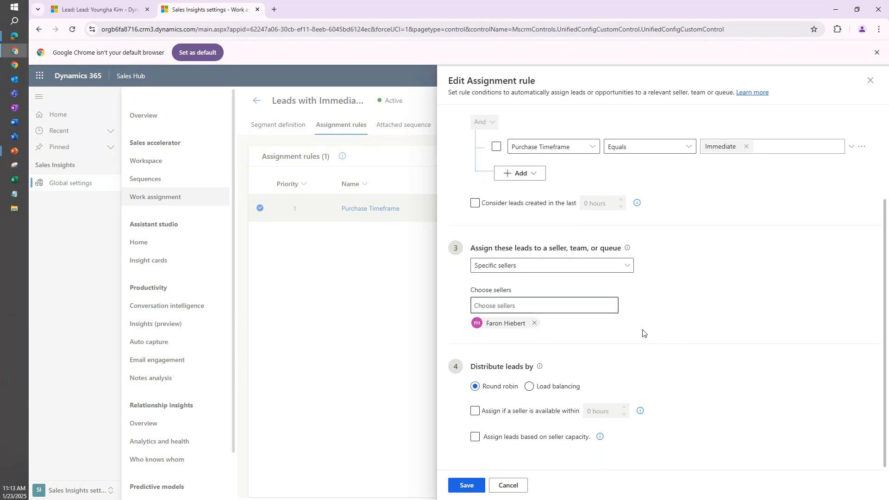
Try Load balancing as the lead distribution method and switch back to Round robin.
click(529, 386)
click(500, 436)
click(478, 388)
scroll(568, 343, up, 2)
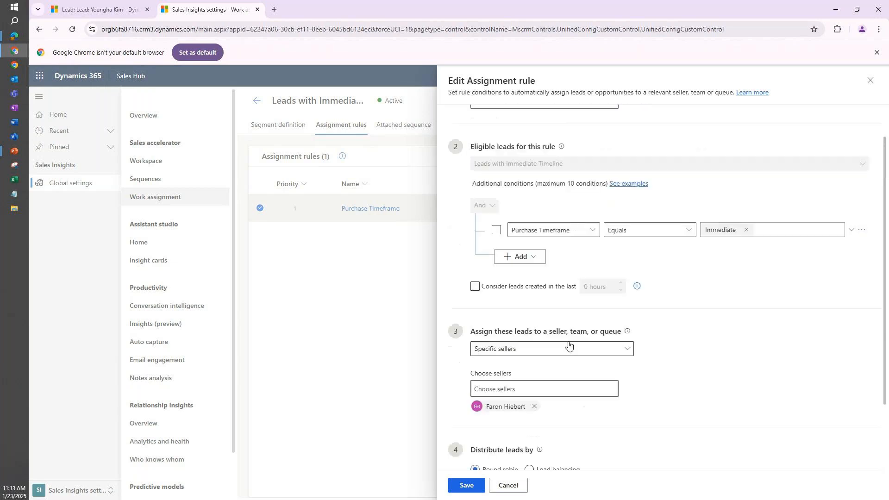
scroll(501, 361, down, 3)
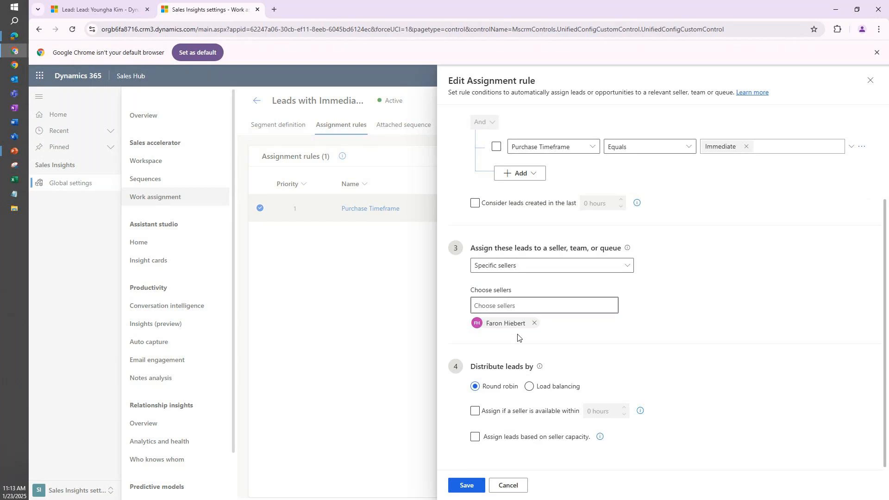
Remove the chosen seller, set the rule back to Specific teams with High Value Team, and save the assignment rule.
click(535, 323)
click(575, 283)
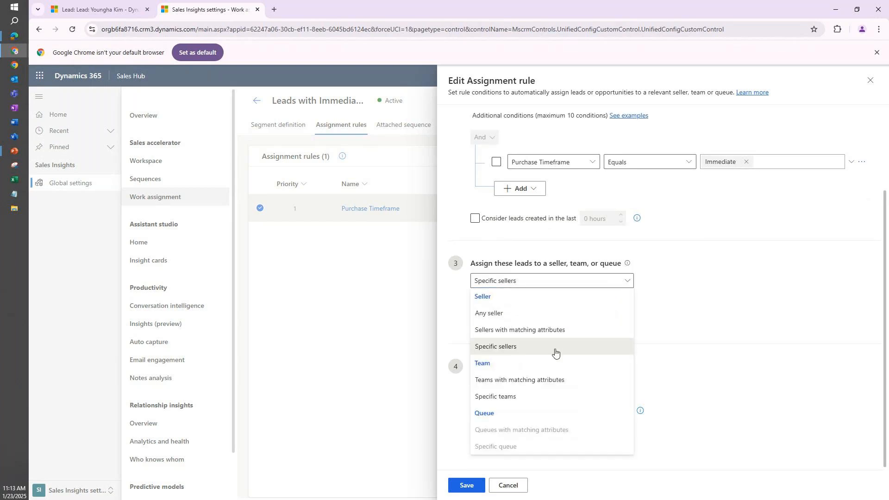
click(537, 396)
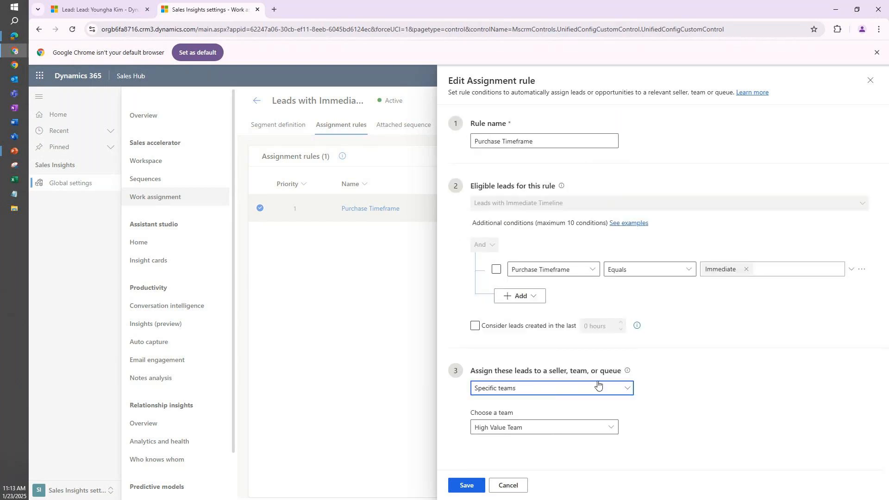
click(467, 486)
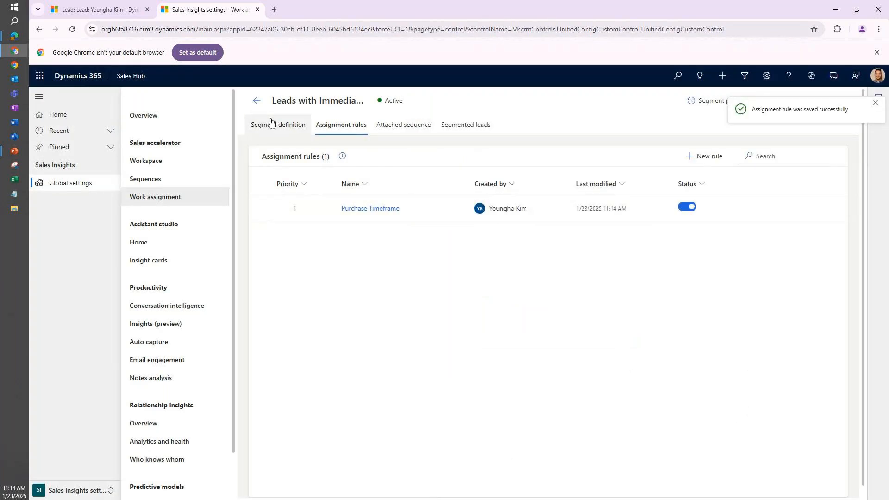
Review the Leads in WA assignment rule of the Leads with WA Territory segment and close it without changes.
click(257, 100)
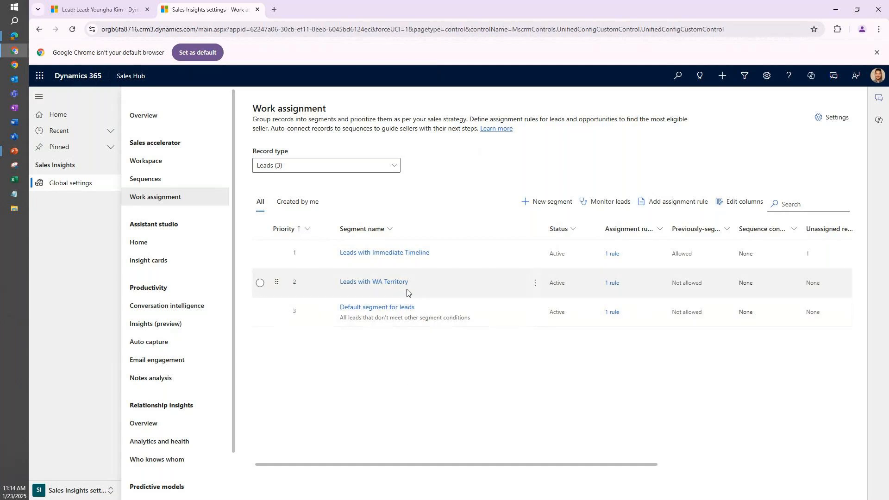
click(374, 287)
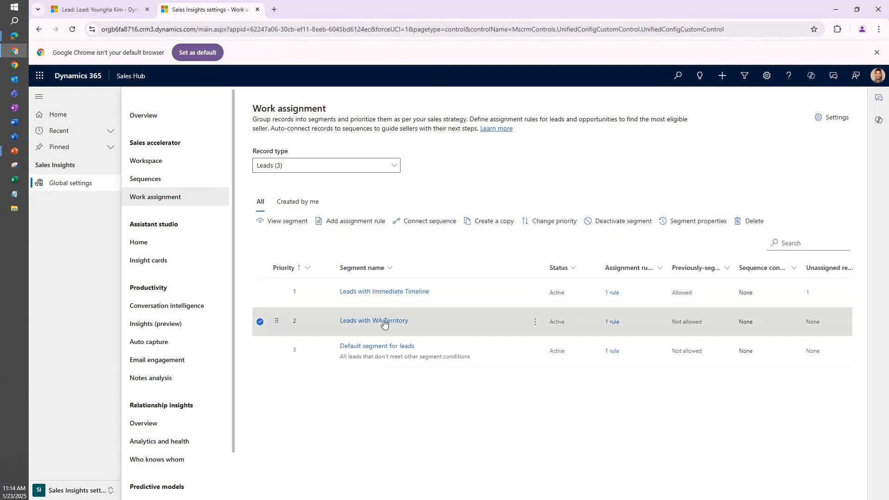
click(383, 325)
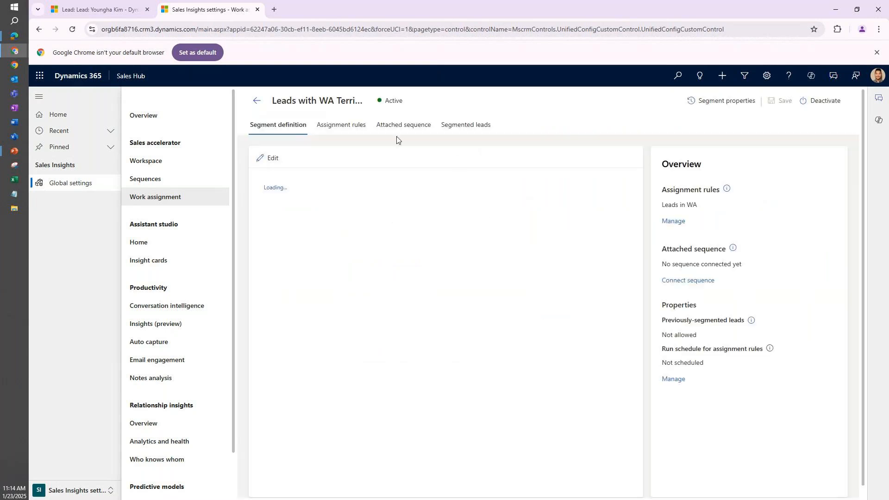
click(347, 132)
click(363, 209)
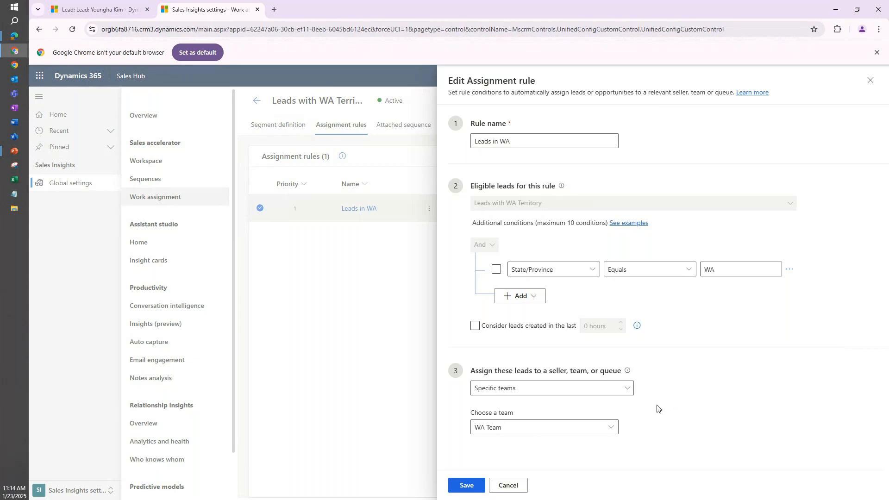
click(510, 486)
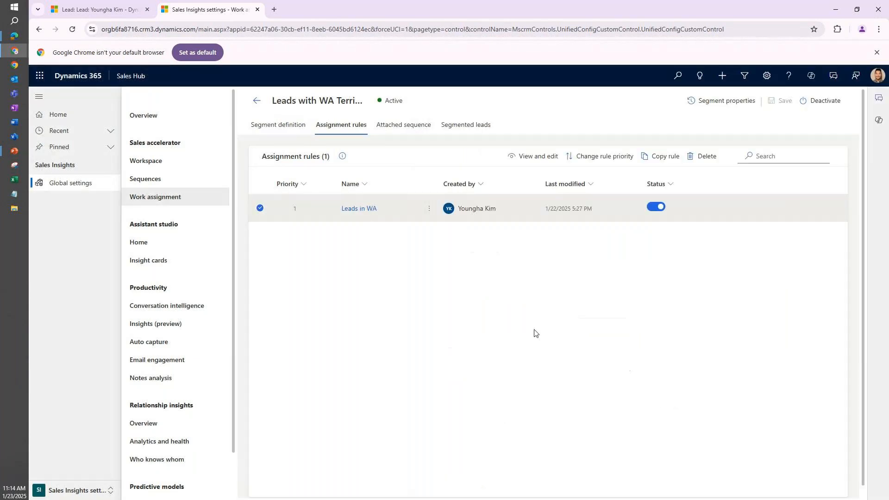
click(261, 208)
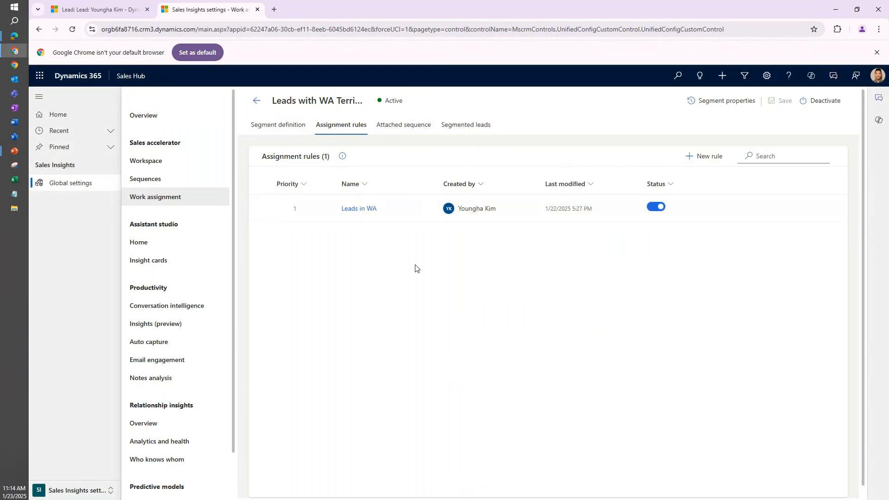
Create a new lead with the topic New WA Lead, first name Bill and last name Gates.
click(124, 4)
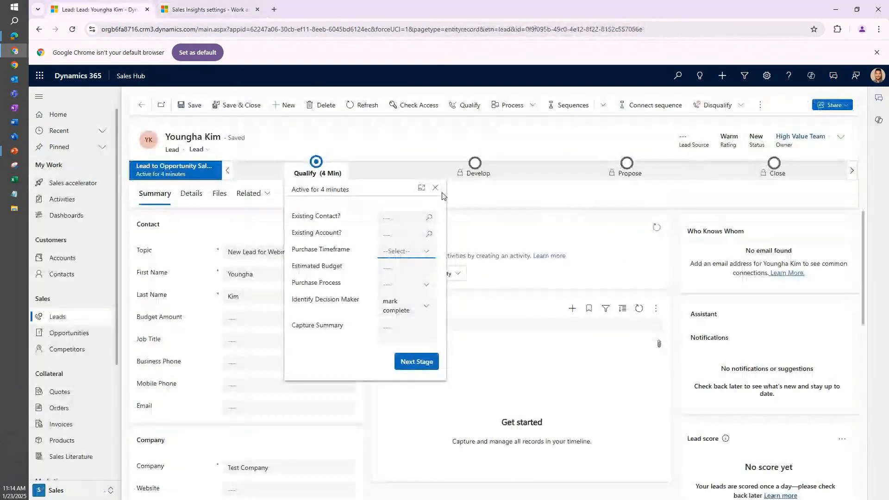
click(277, 116)
click(285, 105)
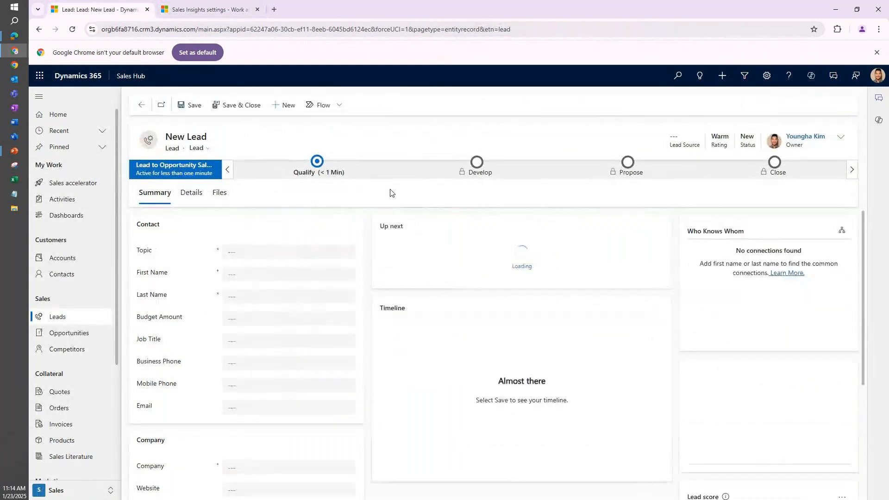
click(312, 254)
text(New WA Lead)
key(Tab)
text(Bill)
key(Tab)
text(Gates)
Set the new lead's company to WA Post and its State/Province to WA.
scroll(288, 371, down, 3)
click(300, 333)
text(WA Post)
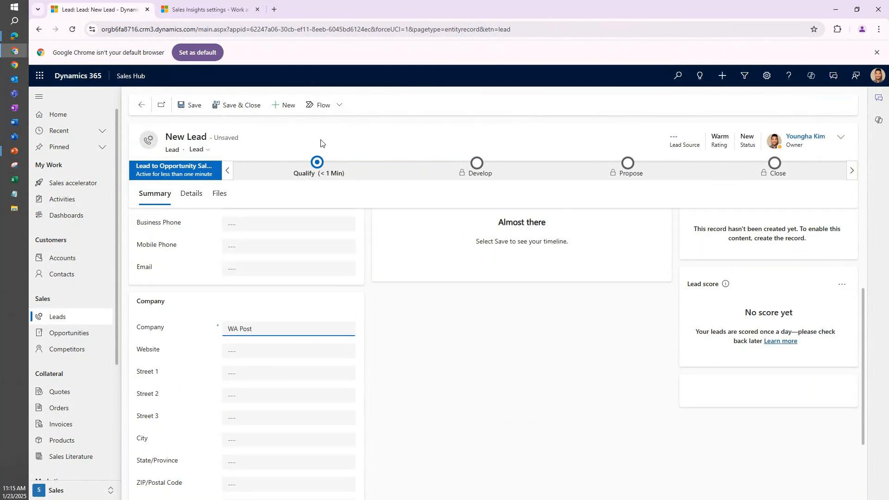
scroll(276, 435, down, 1)
click(260, 418)
text(WA)
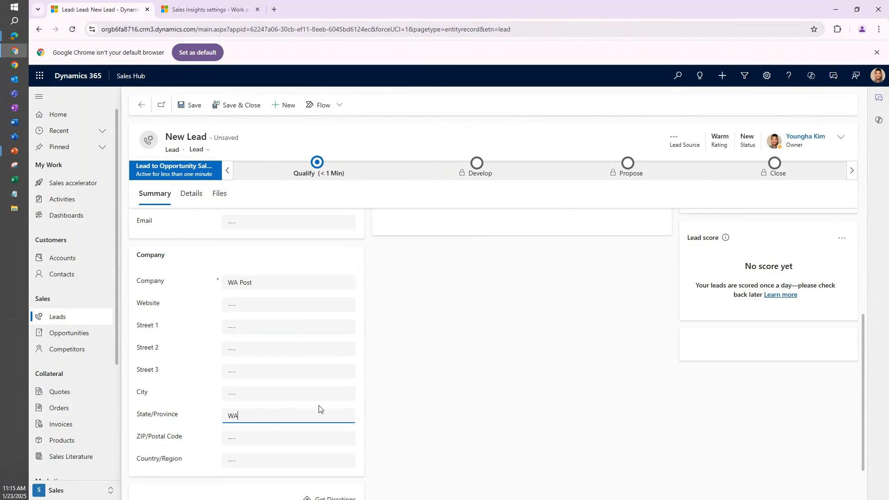
click(525, 392)
scroll(498, 389, up, 4)
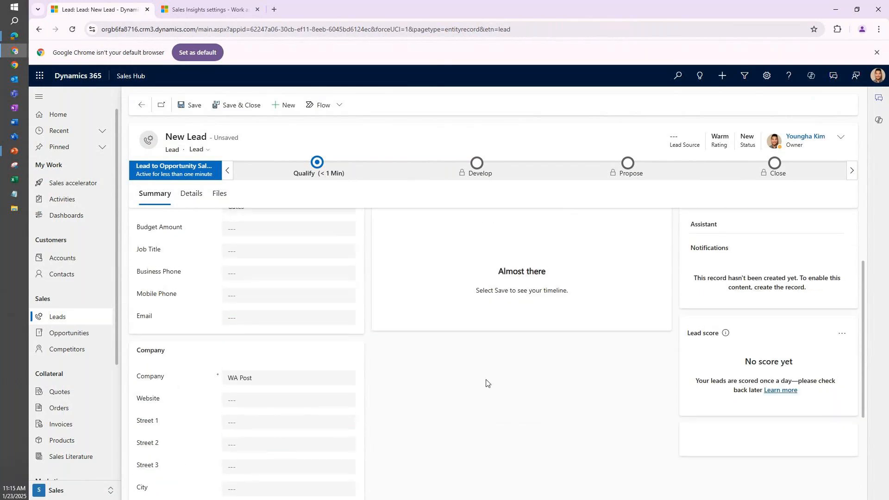
Check the Qualify stage fields without setting a purchase timeframe, and save the new lead.
click(320, 167)
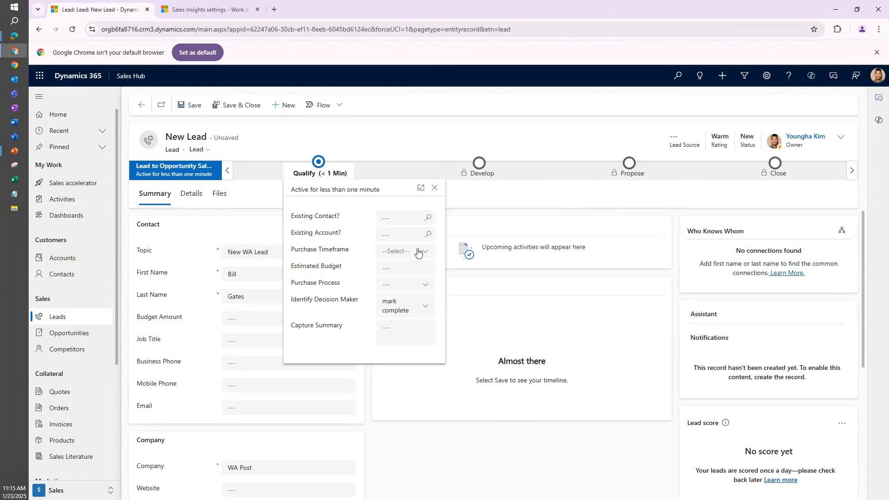
click(355, 147)
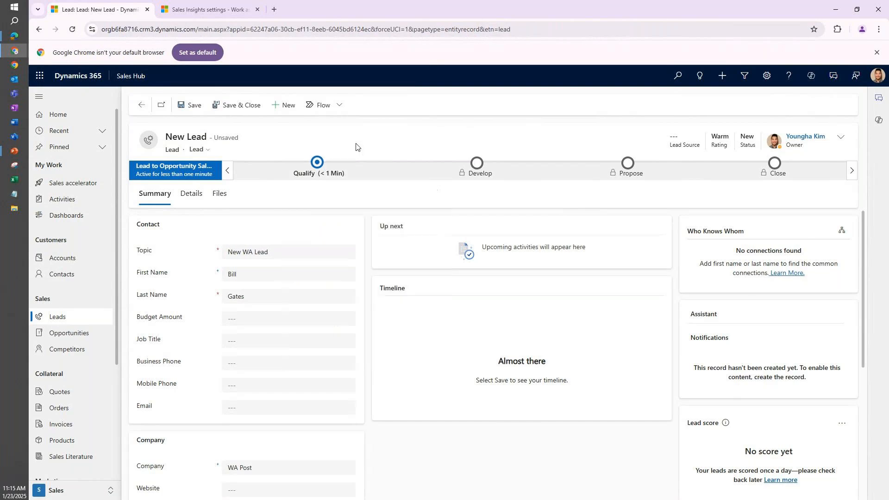
click(194, 106)
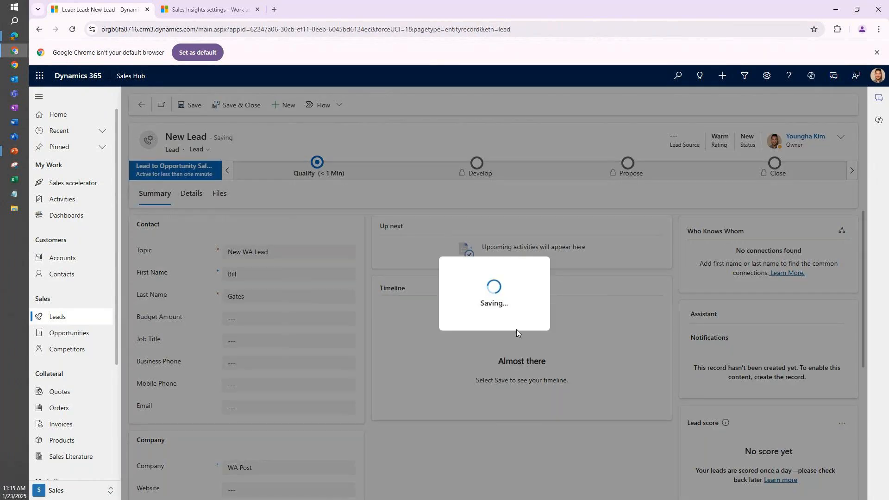
scroll(385, 357, down, 5)
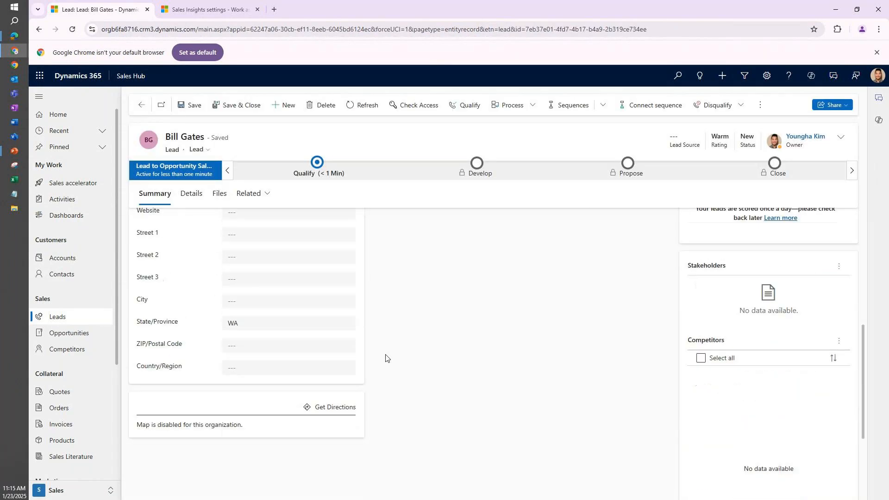
scroll(393, 353, up, 10)
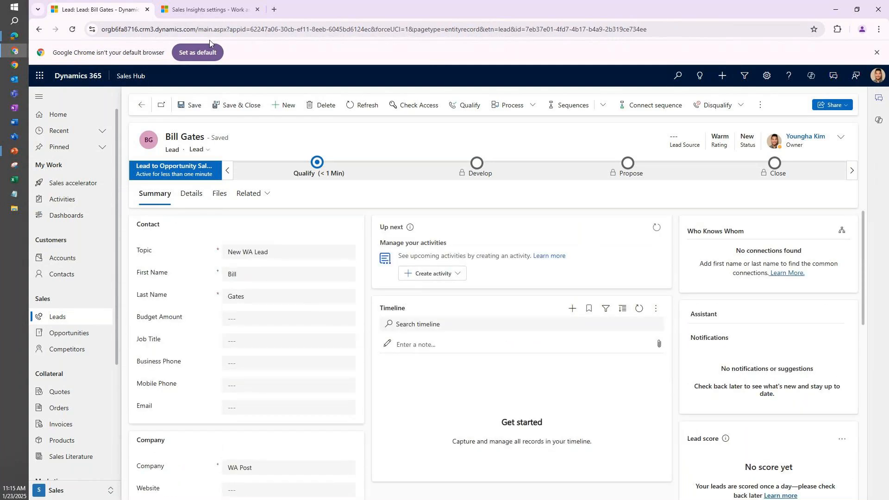
Open lead monitoring from the work assignment settings, dismiss the guided tour, and view the leads still to be processed.
click(206, 9)
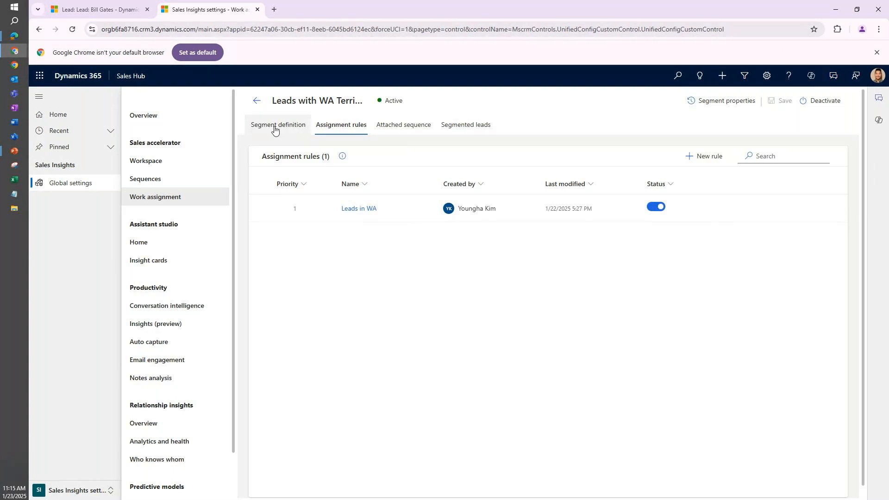
click(256, 101)
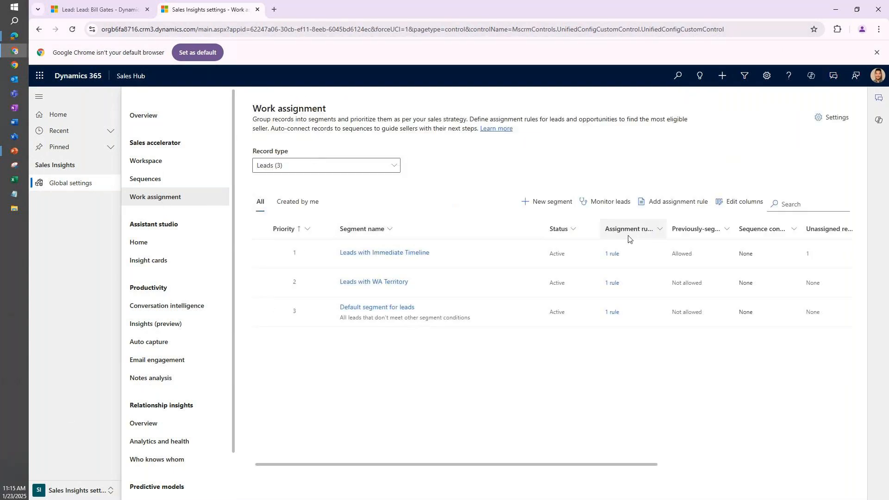
click(610, 204)
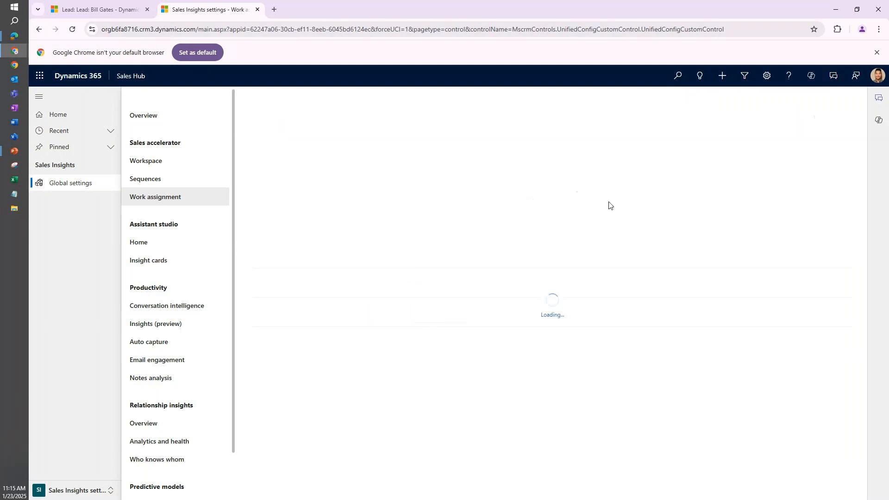
click(401, 125)
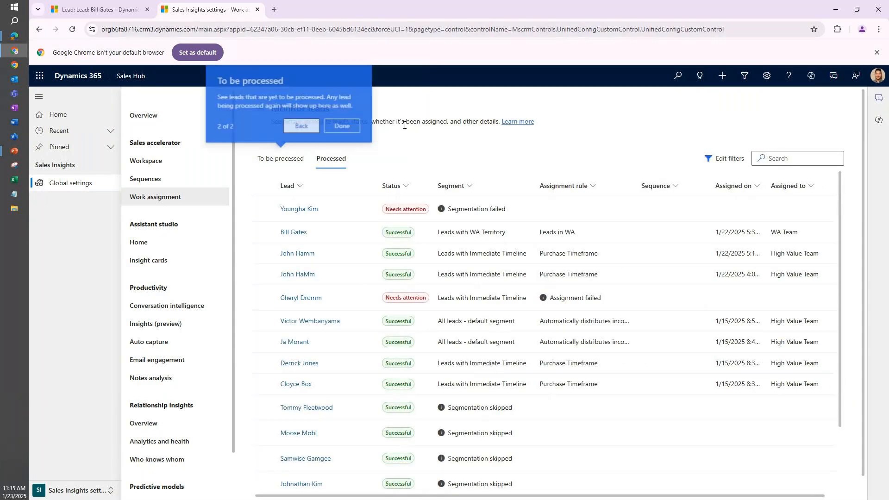
click(343, 126)
click(289, 158)
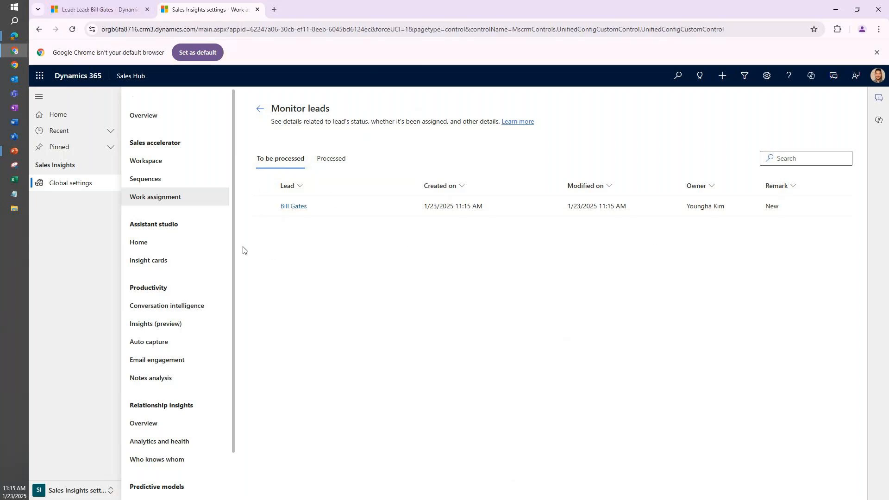
Review the company and State/Province details on the new lead's record and return to lead monitoring.
click(95, 9)
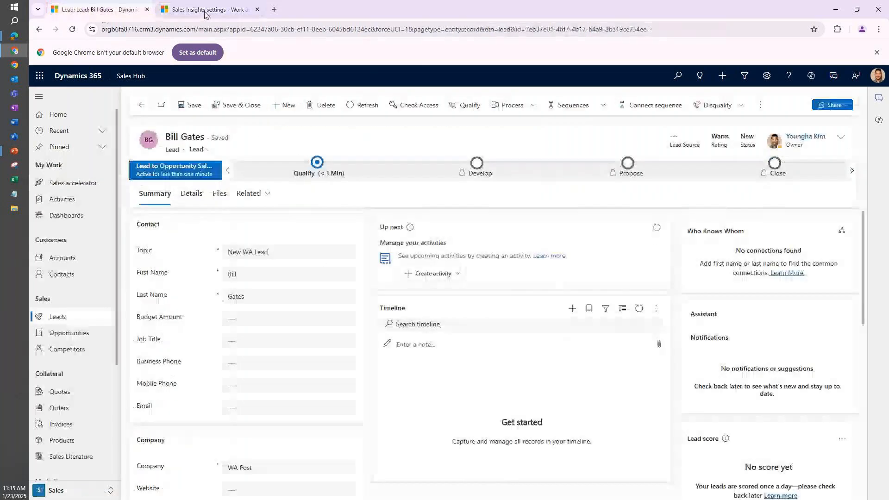
scroll(235, 386, down, 4)
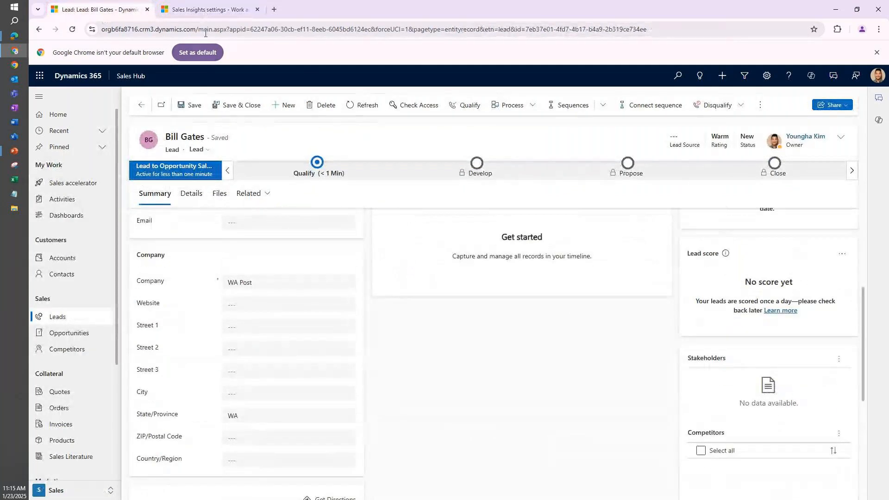
click(203, 10)
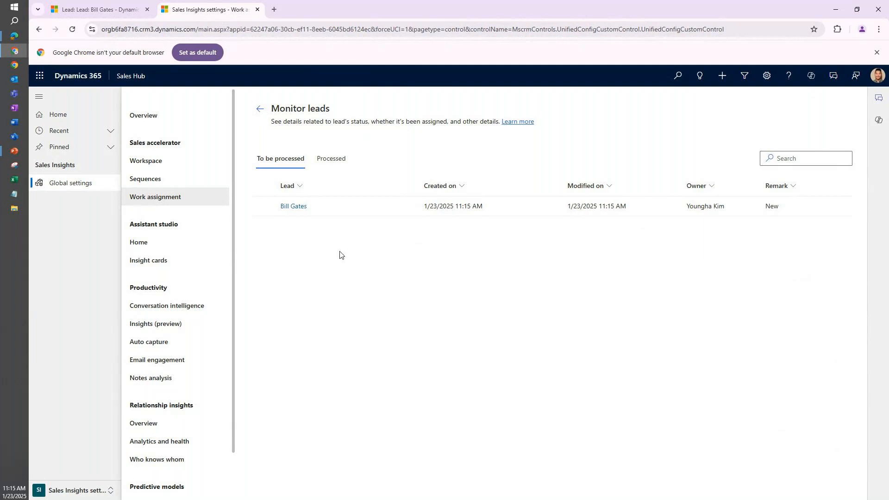
Reload lead monitoring and check both the unprocessed and processed lists for the new lead's segment, rule and assigned team.
click(260, 108)
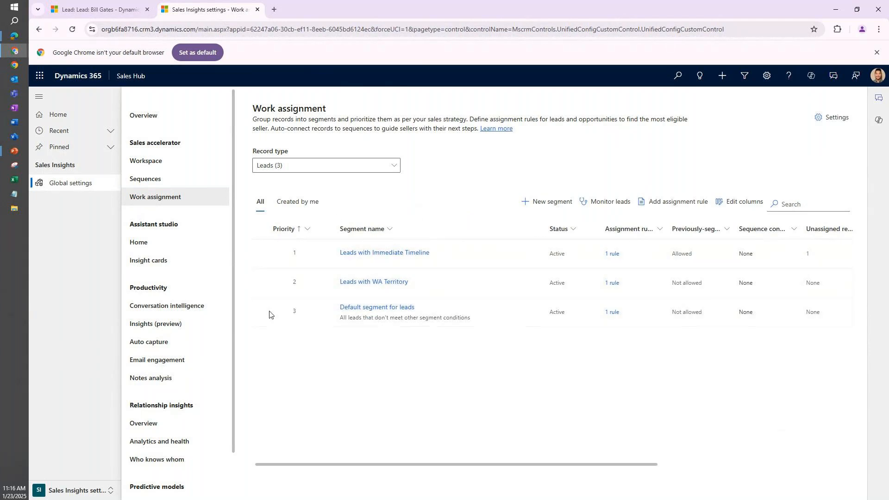
click(603, 203)
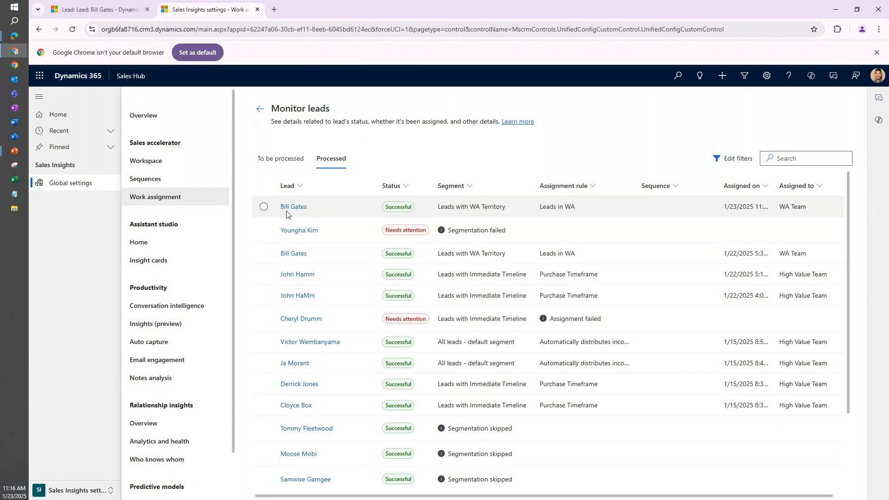
click(280, 159)
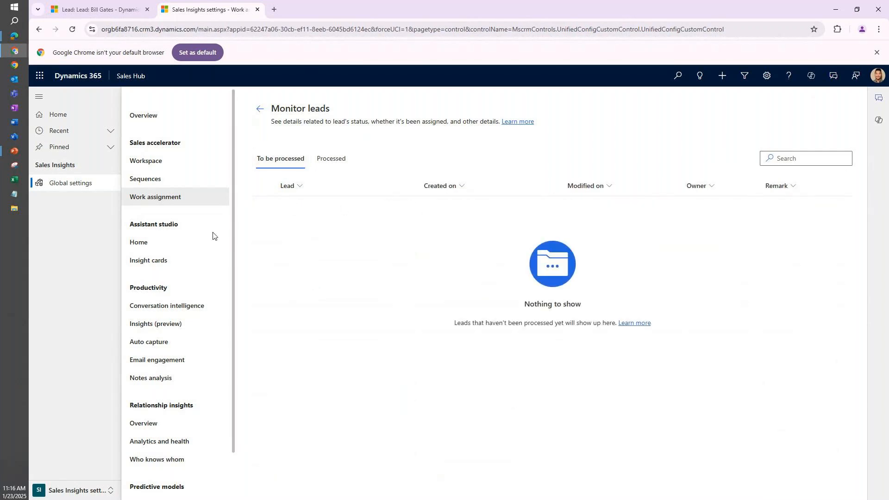
click(332, 162)
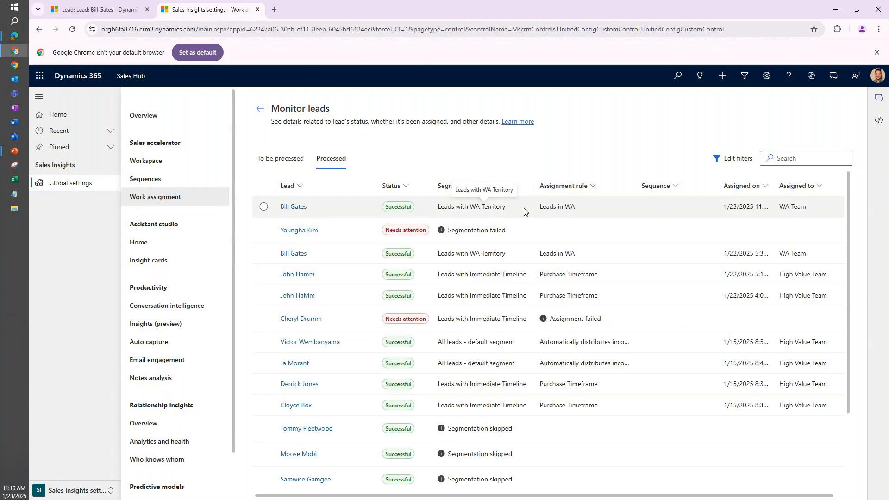
Refresh the new lead's record to check its owner, and return to lead monitoring.
click(98, 9)
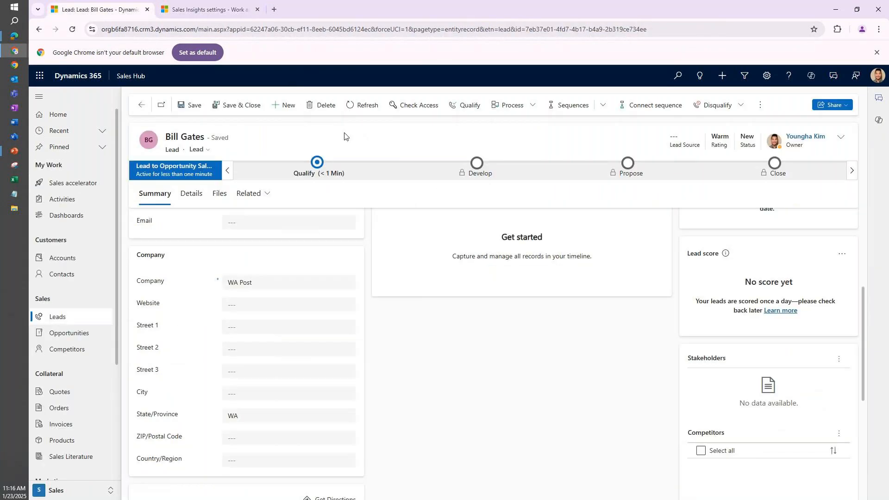
click(362, 106)
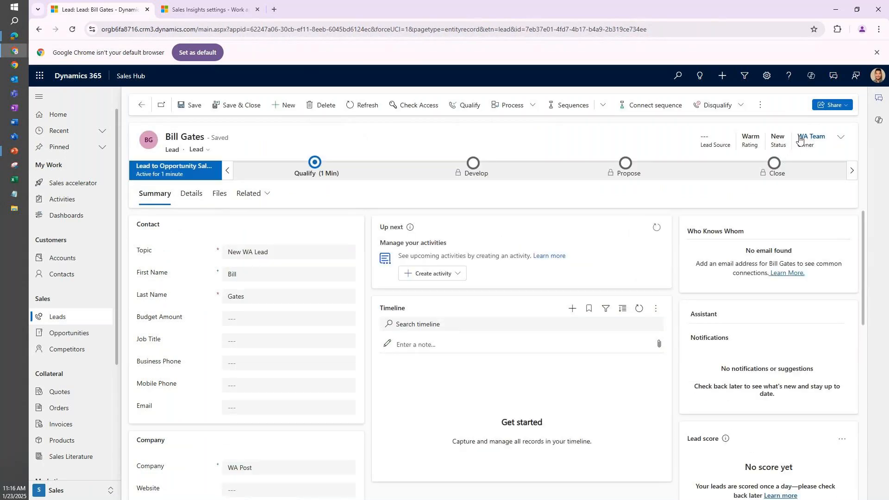
click(189, 3)
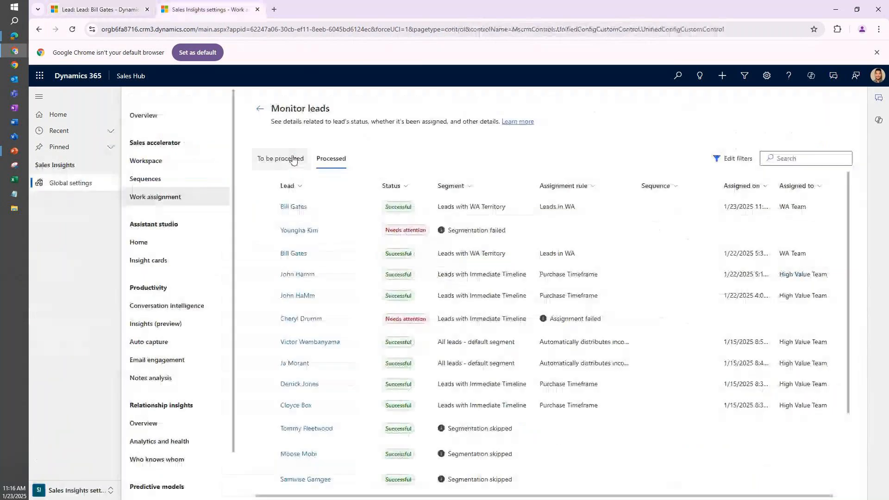
Reopen lead monitoring from the segment list and compare the To be processed list with the Processed list.
click(261, 109)
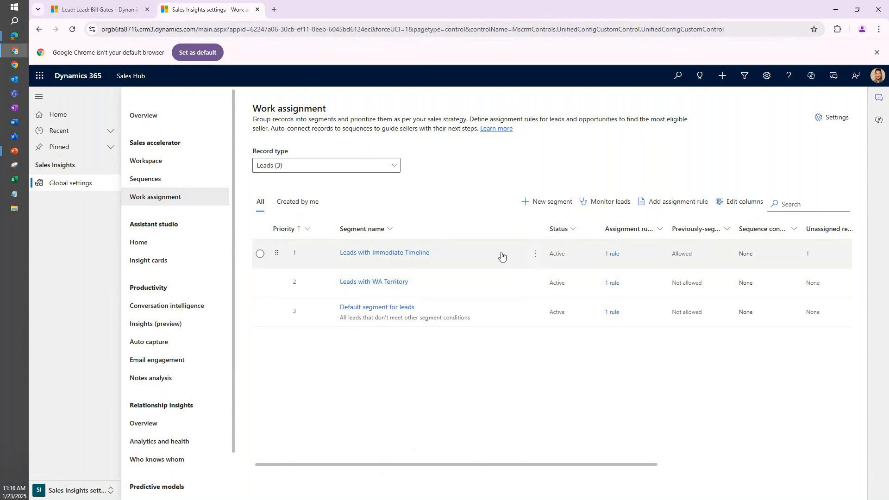
click(607, 202)
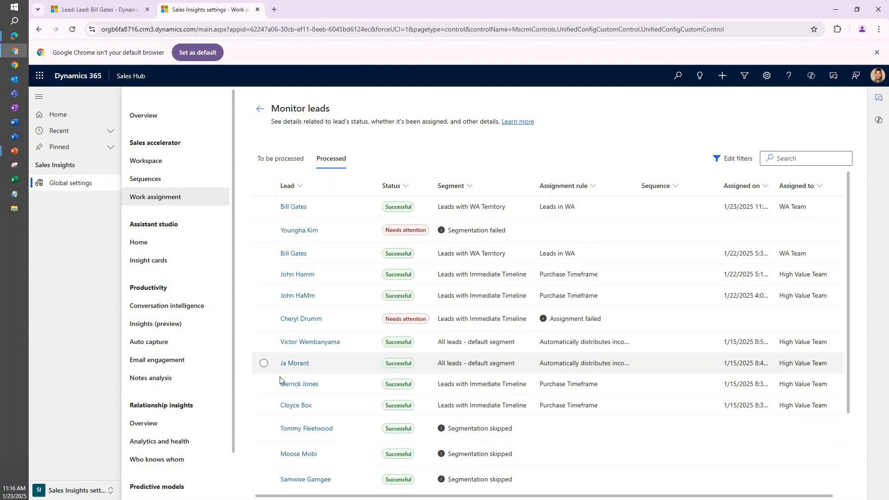
click(271, 164)
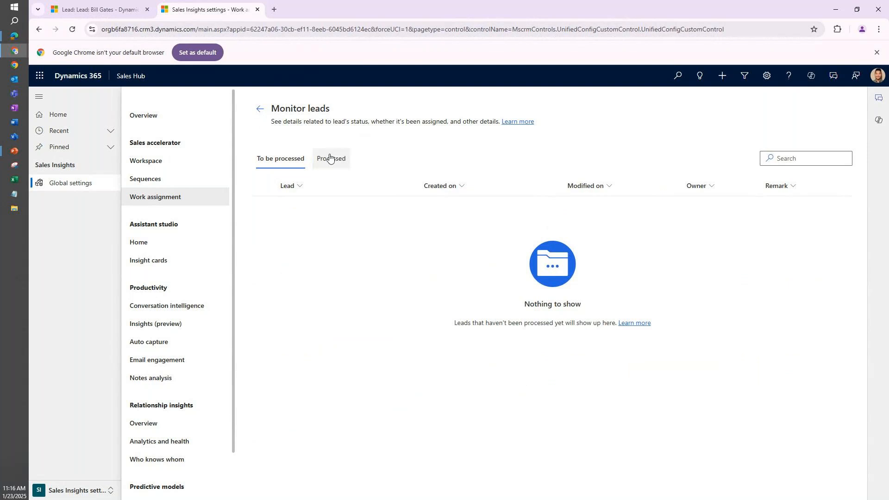
click(330, 158)
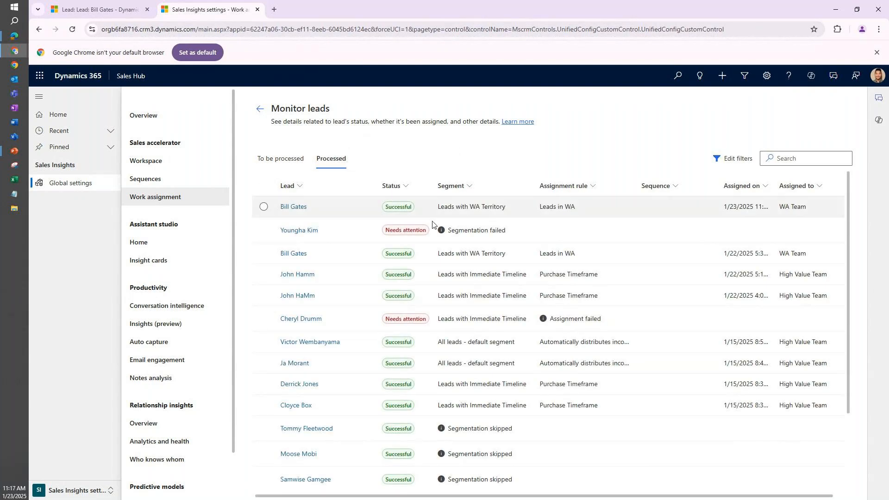
Look over the processed leads and view the status details of the lead whose segmentation failed, closing them when read.
scroll(524, 229, down, 2)
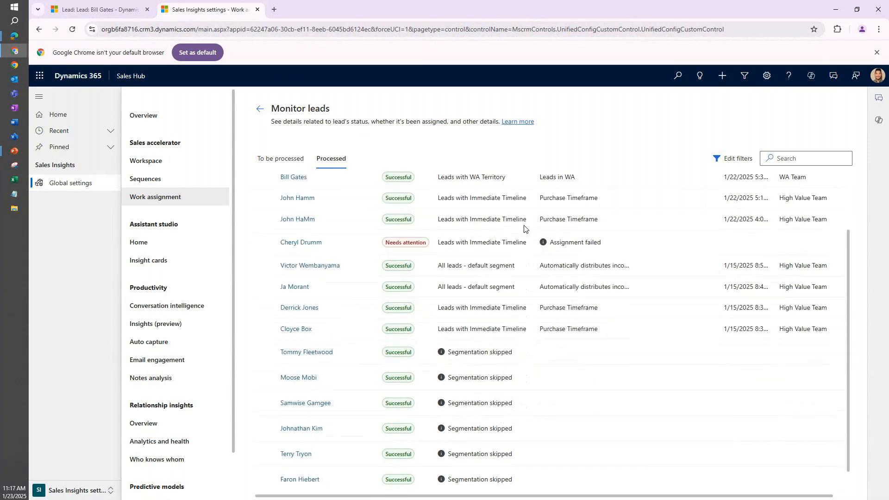
scroll(524, 229, up, 2)
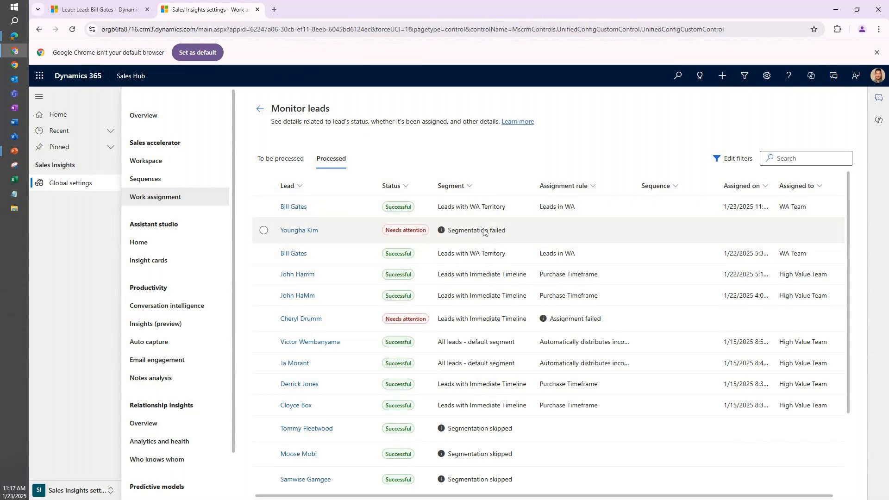
click(538, 231)
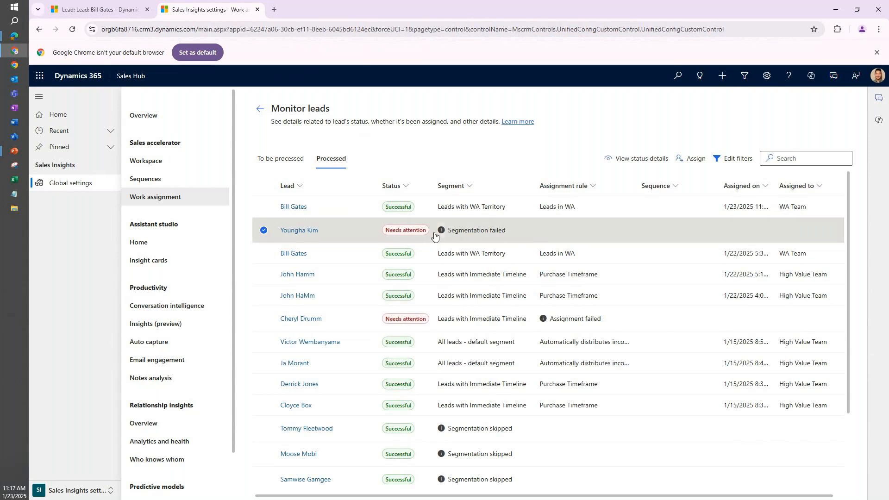
click(641, 159)
drag(675, 170, 633, 167)
click(608, 171)
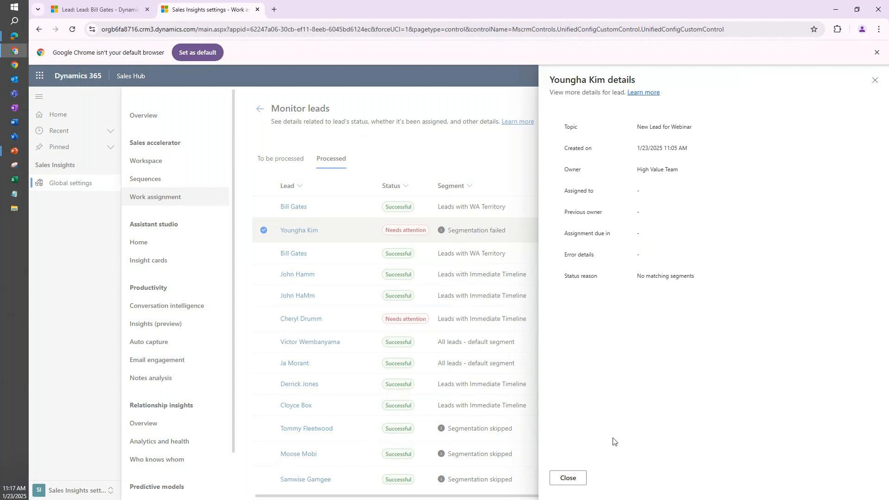
click(568, 477)
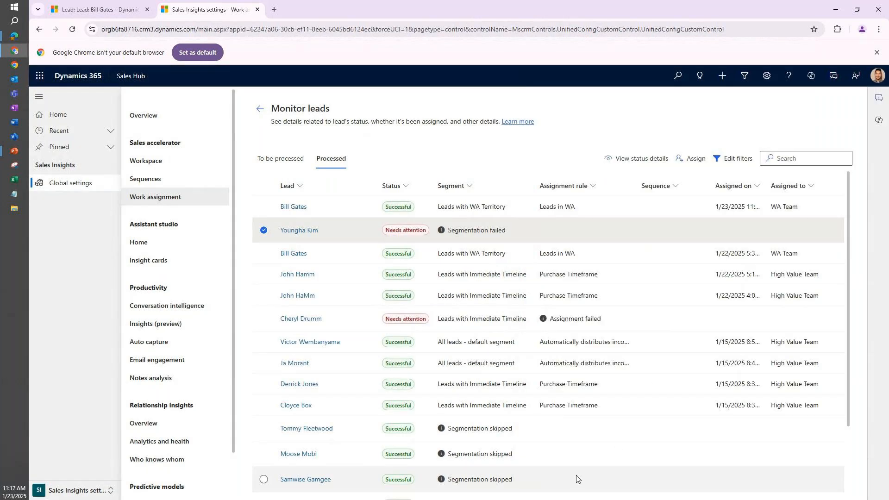
Look through the eligible sellers for manually assigning the failed-segmentation lead, cancel the assignment, and deselect the lead.
click(690, 158)
scroll(335, 250, down, 3)
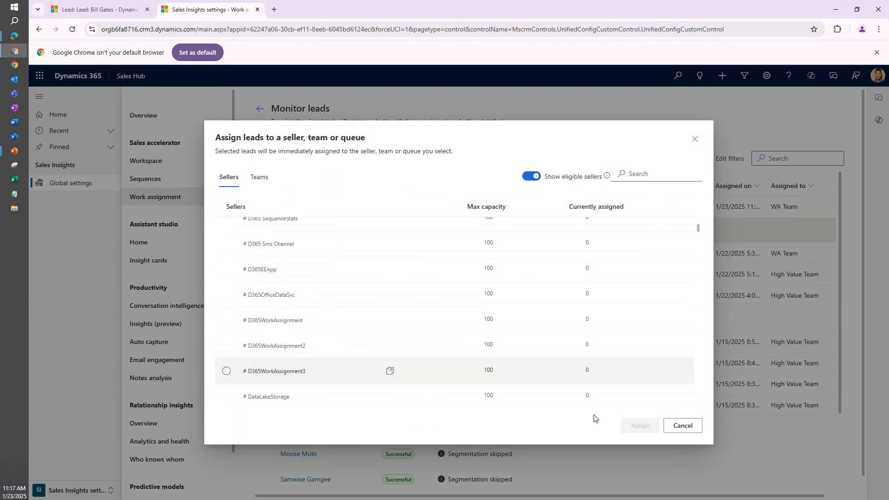
click(694, 426)
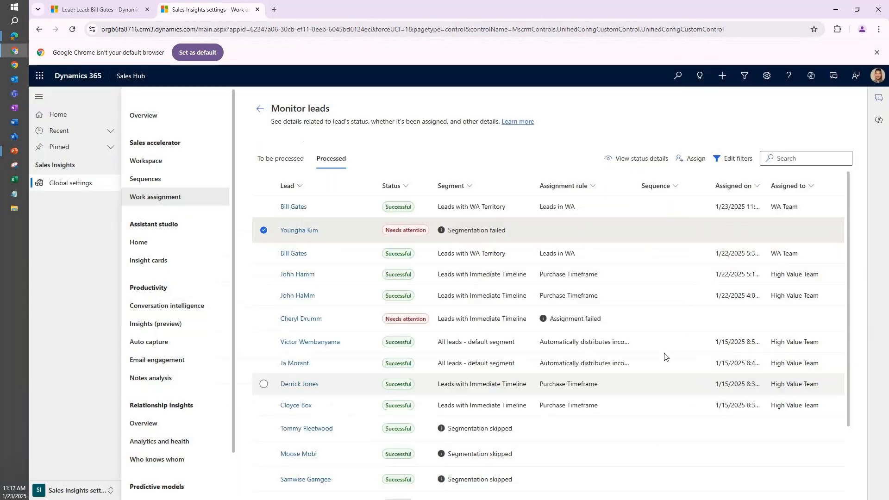
click(264, 231)
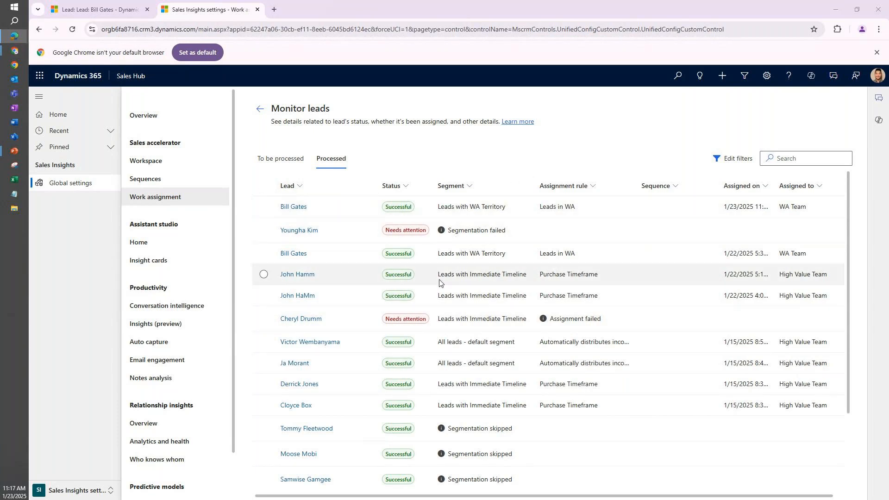
Review the segments, rules and assigned teams of the processed leads, and return to the work assignment segment list.
scroll(419, 302, down, 3)
scroll(419, 303, up, 3)
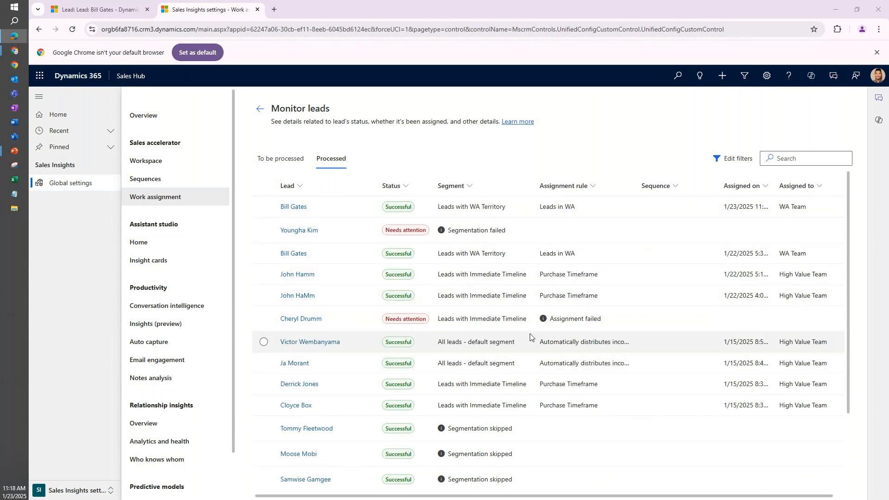
scroll(483, 341, down, 3)
scroll(483, 341, up, 3)
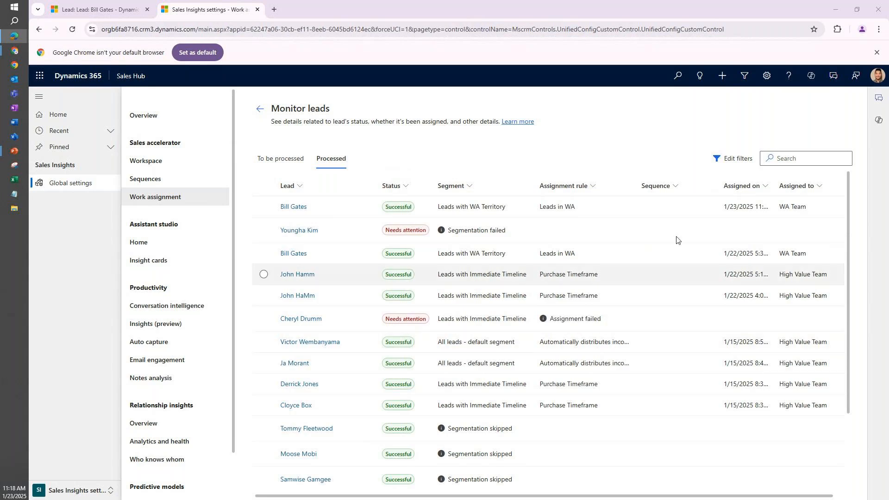
click(277, 169)
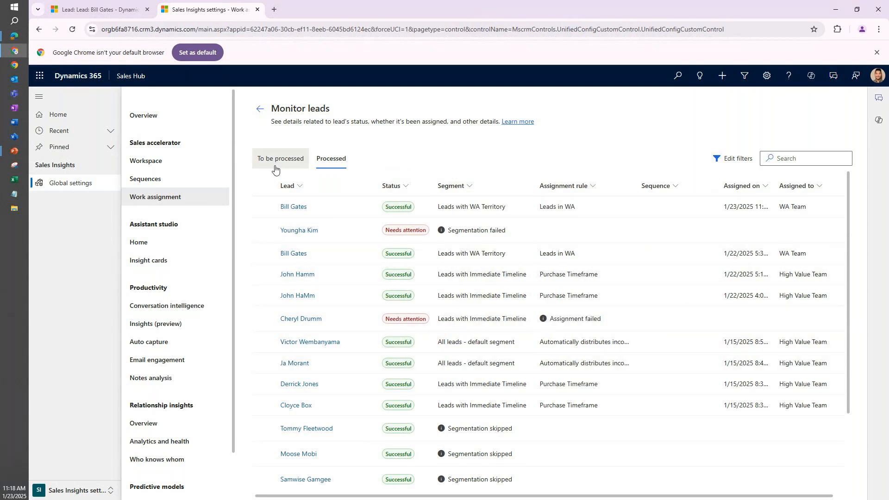
click(260, 111)
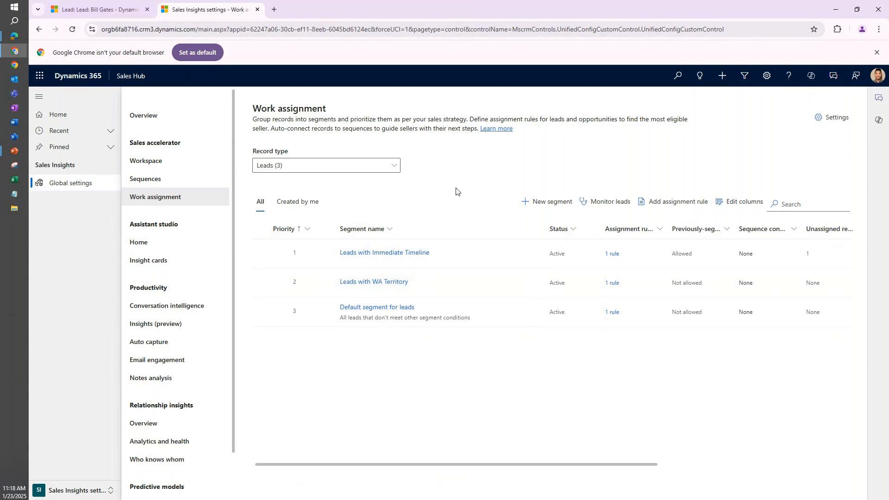
Return to the New WA Lead record and examine its summary, especially the Up next area for sequence activities.
click(95, 10)
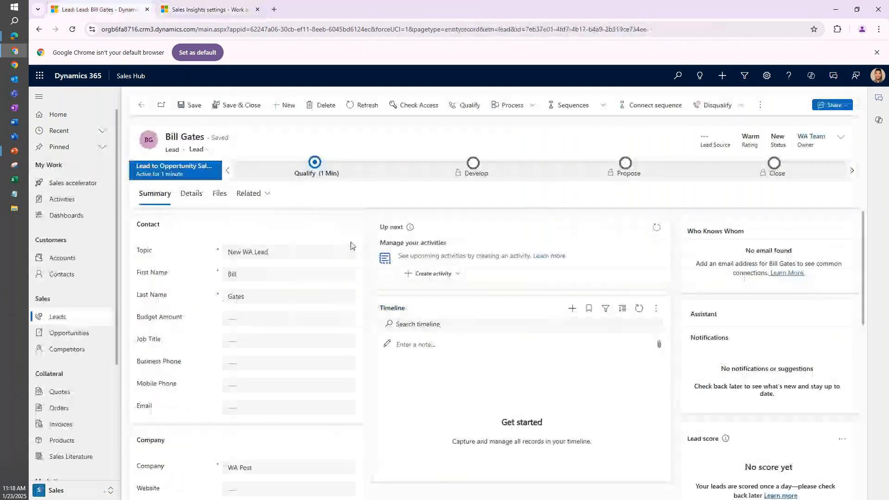
scroll(363, 296, down, 3)
scroll(366, 296, up, 3)
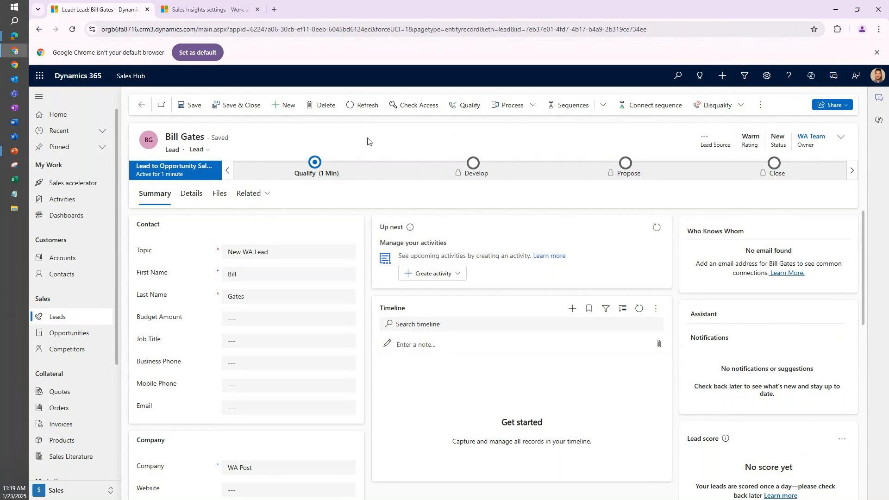
drag(376, 227, 404, 230)
click(368, 229)
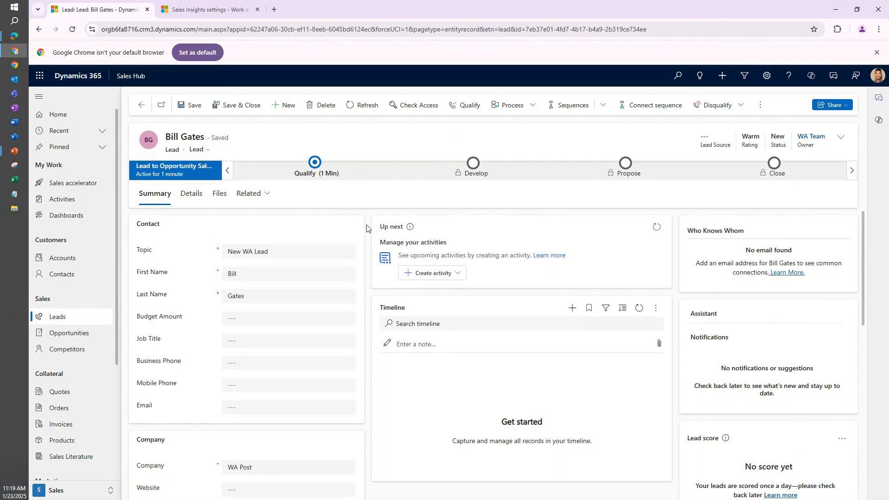
scroll(366, 228, down, 5)
scroll(366, 228, up, 5)
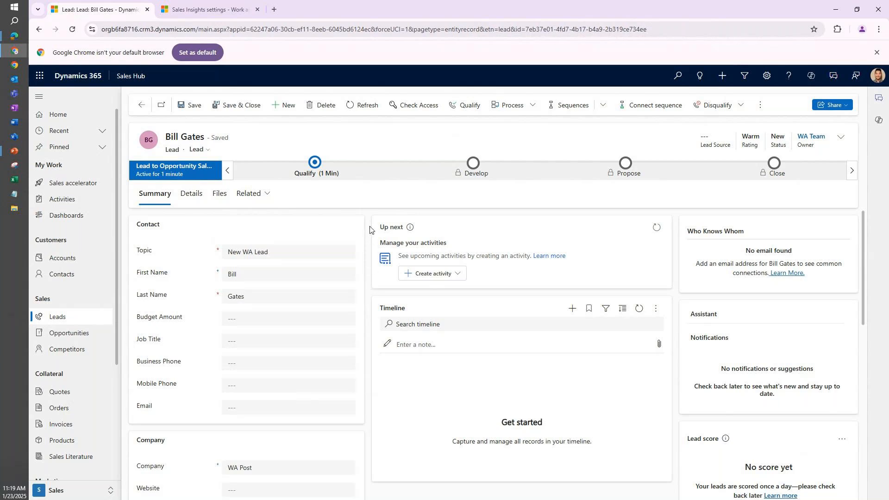
drag(376, 229, 413, 230)
click(380, 230)
Examine the Lead score section on the New WA Lead record.
scroll(373, 245, down, 2)
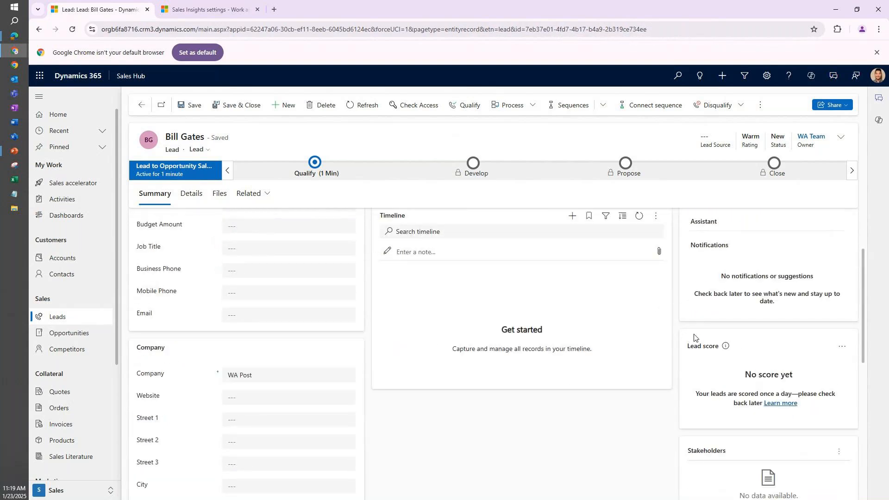
drag(721, 347, 686, 350)
click(685, 350)
scroll(842, 418, up, 1)
scroll(840, 417, down, 1)
drag(688, 347, 732, 350)
click(732, 350)
Open the Test lead created 1/15/2025 8:00 PM from My Open Leads and bring up its Lead score section.
click(72, 316)
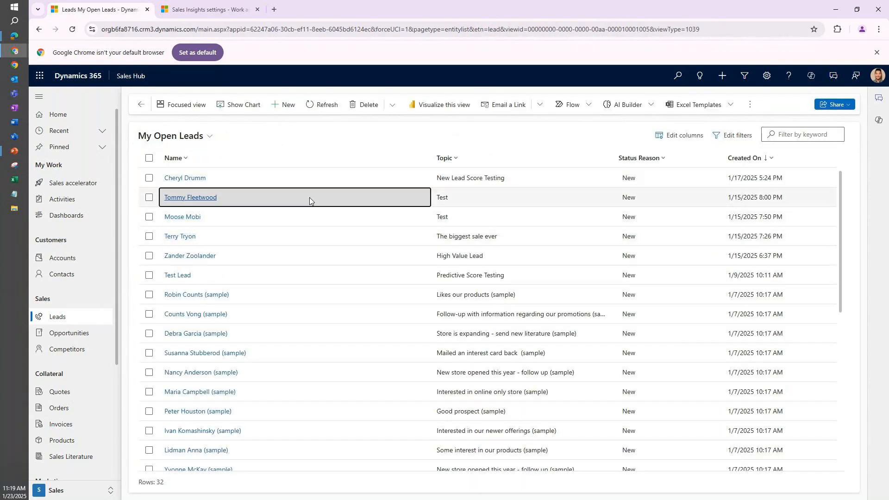
double_click(309, 197)
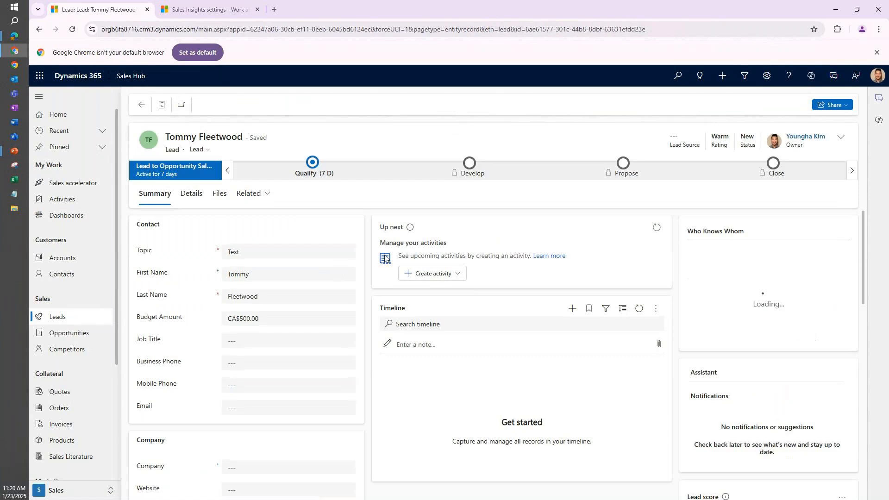
scroll(382, 256, down, 1)
scroll(589, 317, down, 1)
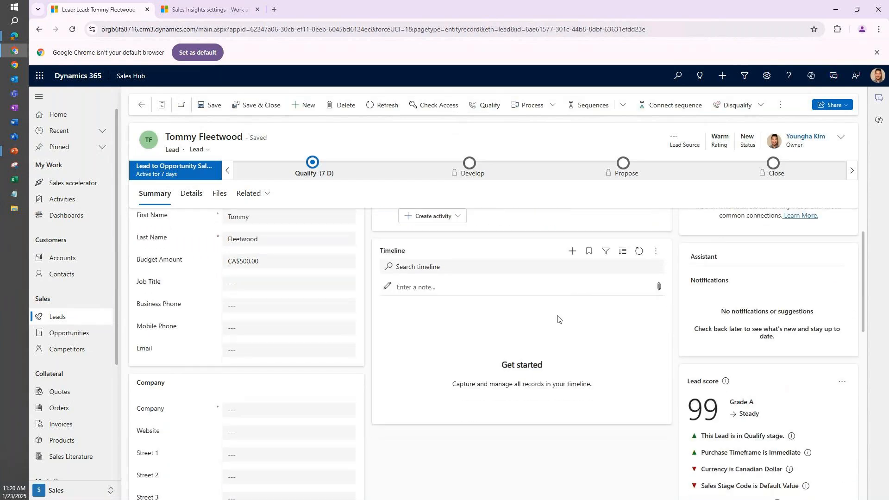
drag(688, 375, 720, 376)
click(717, 378)
scroll(683, 366, down, 1)
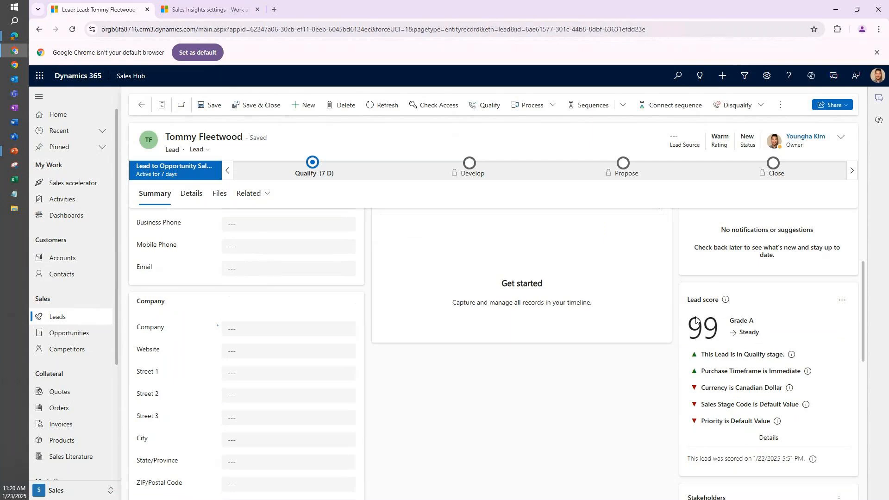
Examine the factors behind the Test lead's score, view the detailed score history with its improvers and harmers, and close the details.
mouse_move(710, 360)
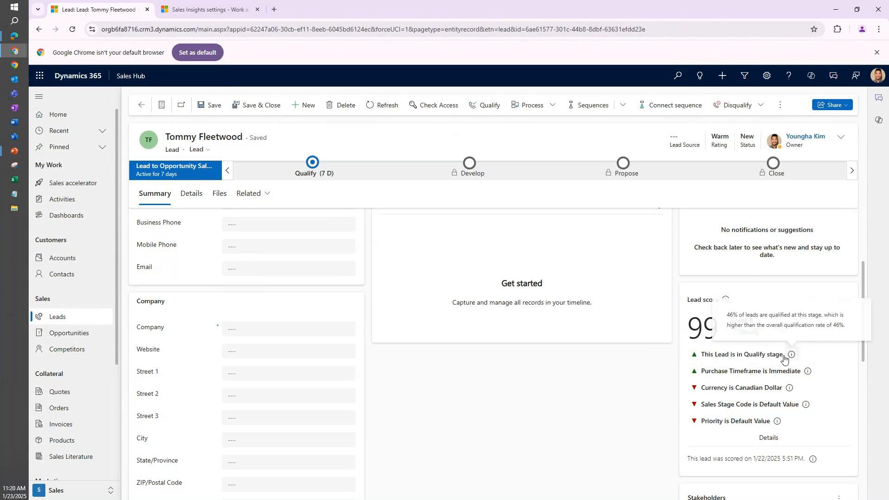
mouse_move(774, 362)
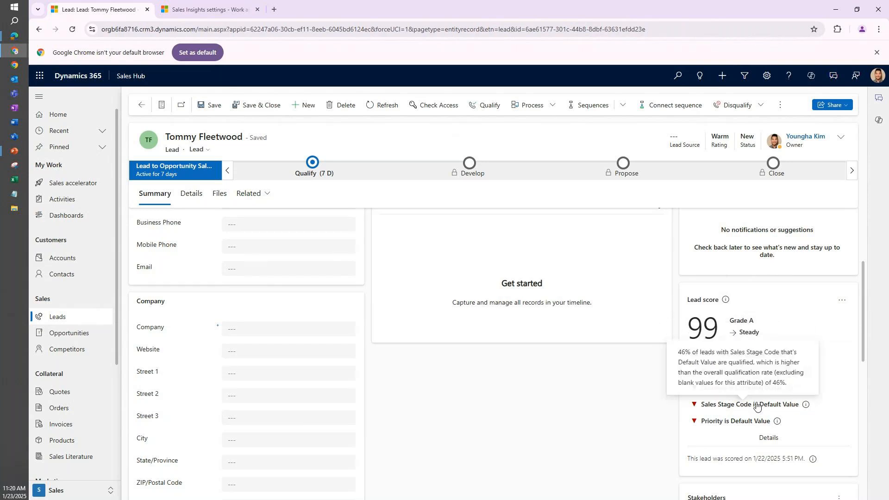
scroll(666, 411, up, 3)
scroll(333, 366, down, 4)
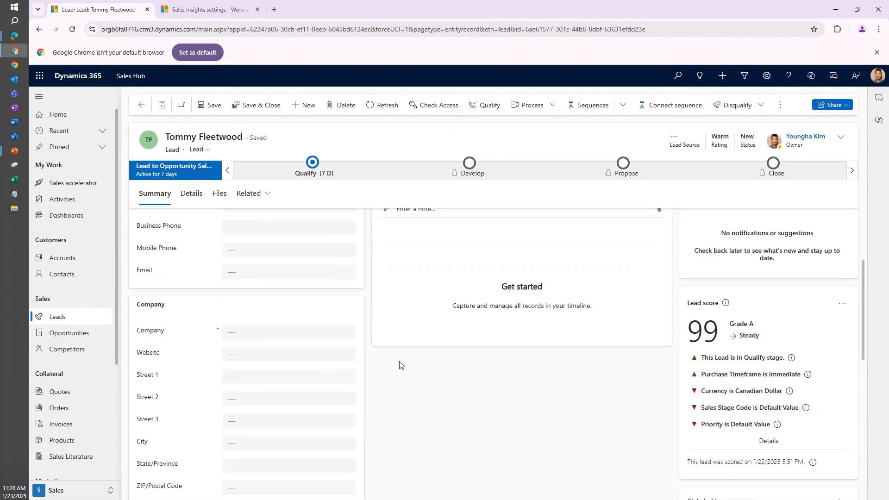
click(841, 258)
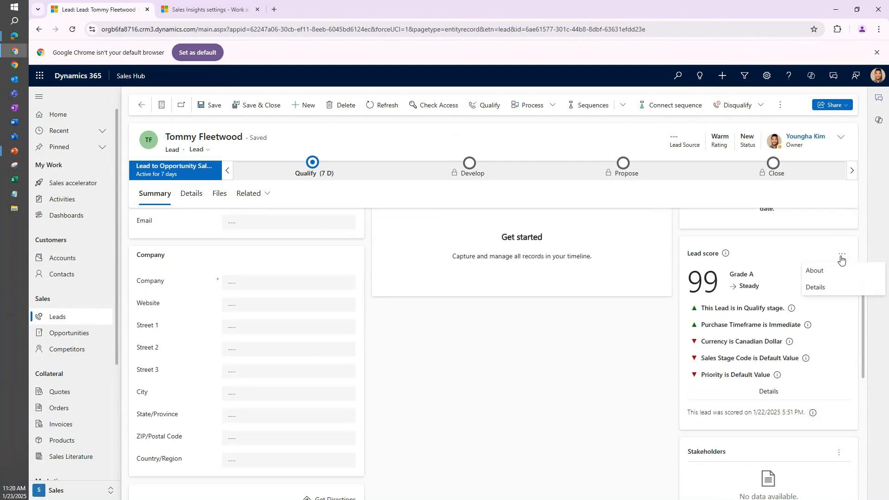
click(823, 288)
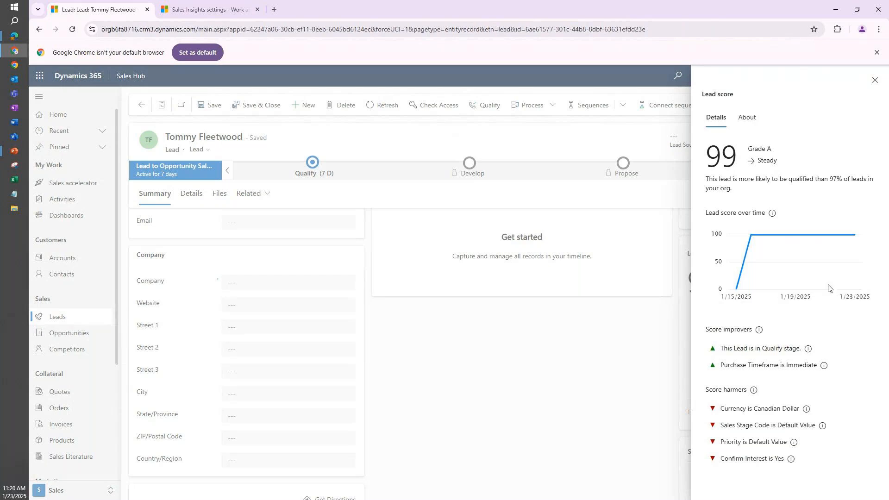
click(874, 81)
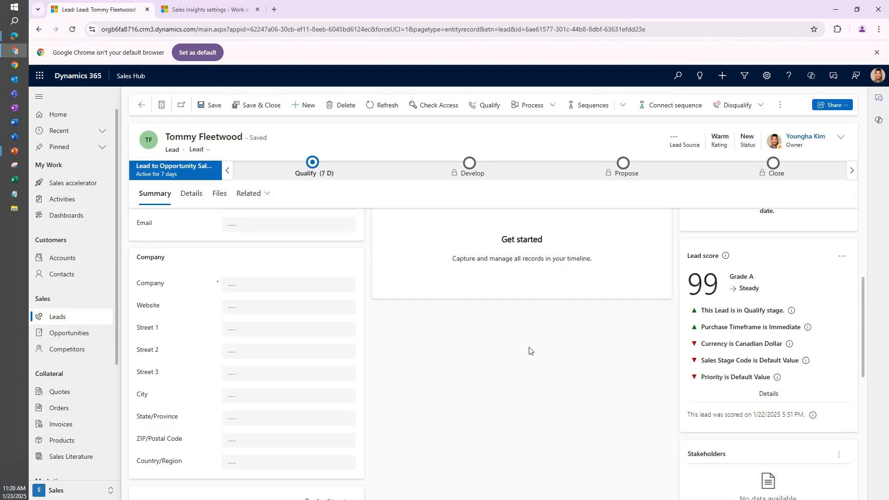
scroll(529, 350, up, 1)
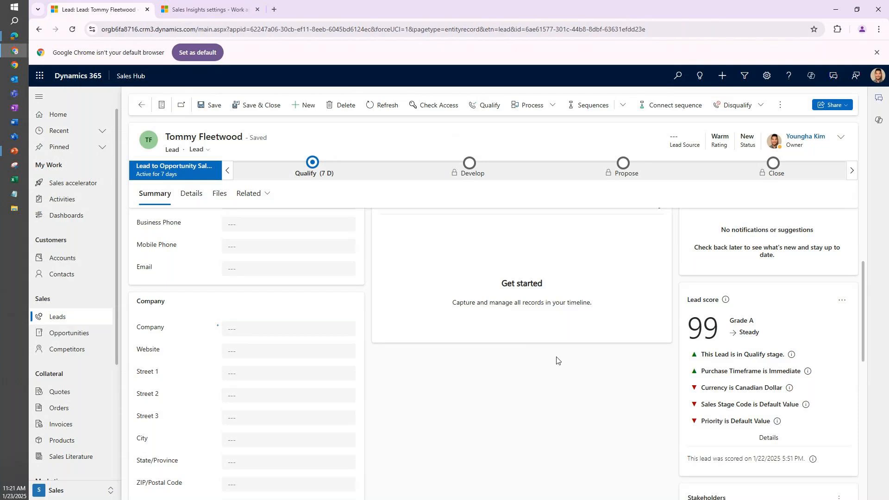
drag(603, 311, 494, 290)
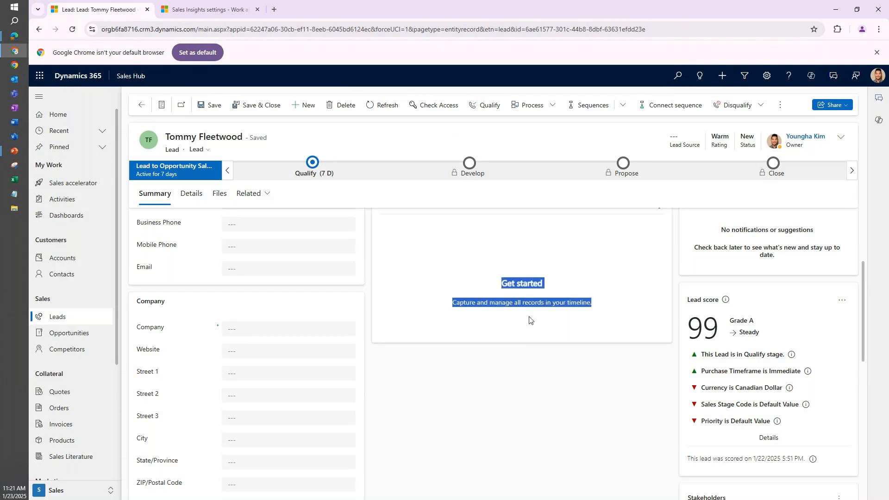
click(525, 350)
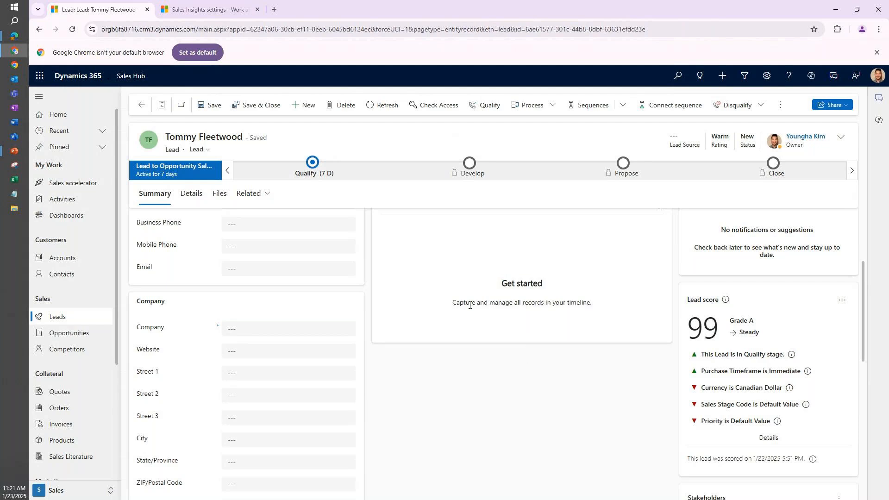
drag(545, 305, 439, 307)
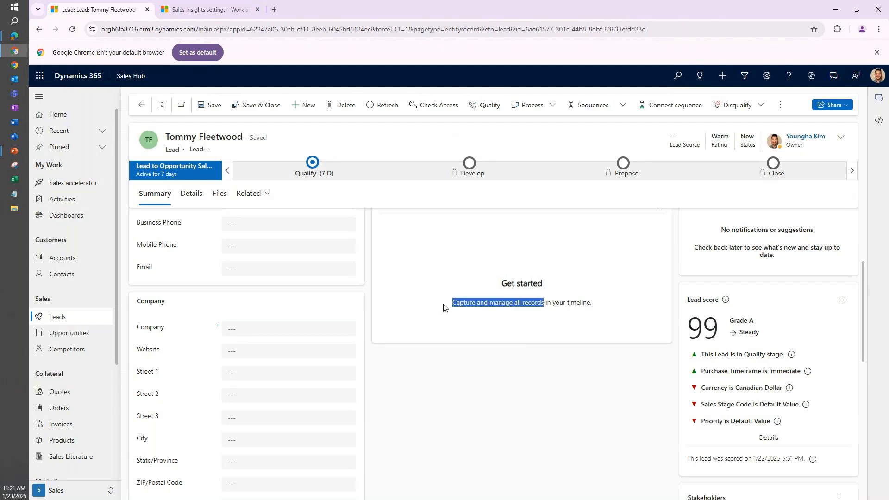
click(534, 364)
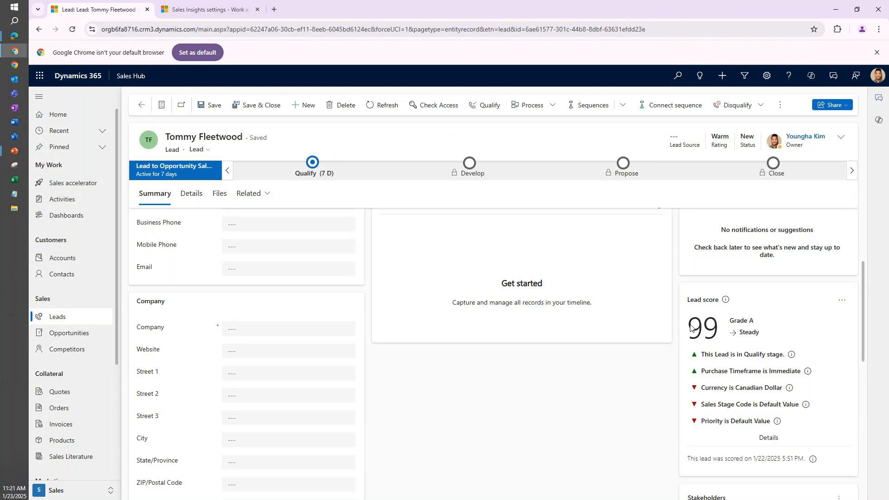
drag(691, 326, 718, 332)
click(663, 329)
Open the predictive Lead scoring configuration in the Sales Insights settings.
click(72, 491)
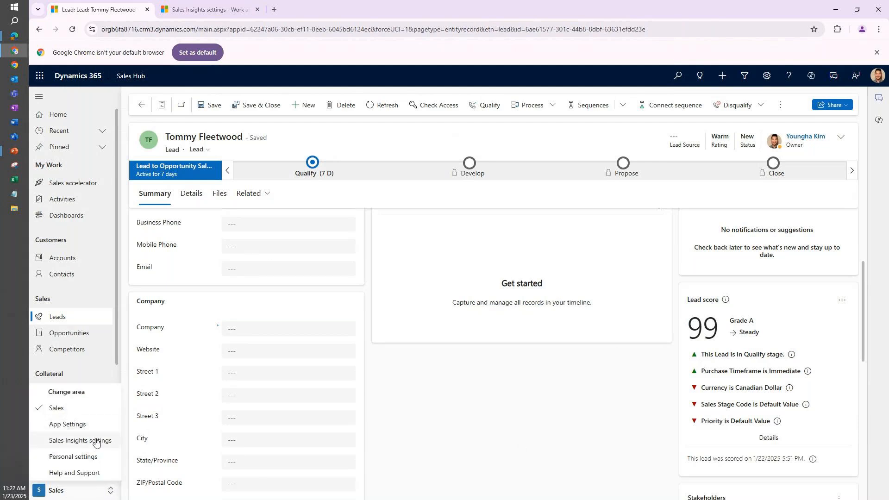
click(208, 4)
click(95, 185)
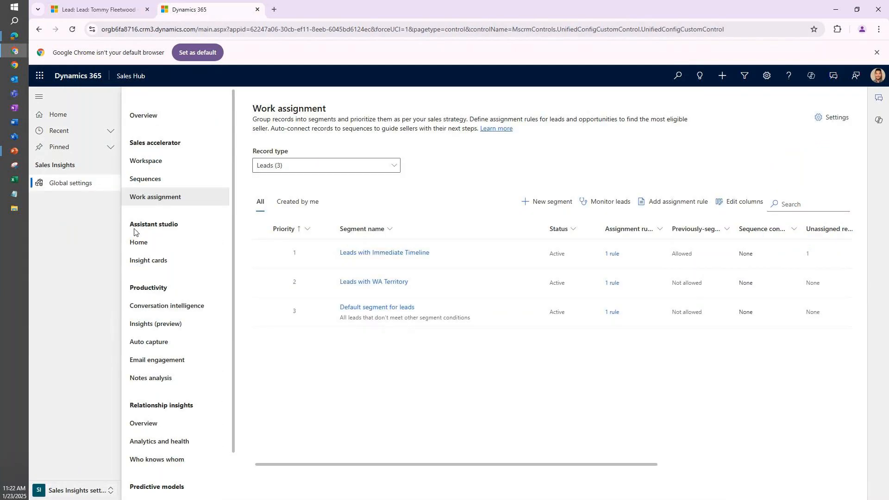
scroll(179, 304, down, 1)
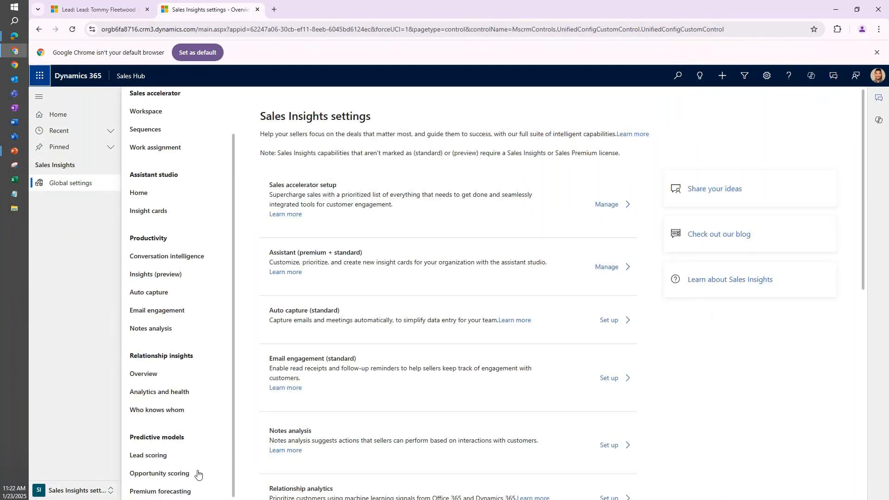
click(141, 457)
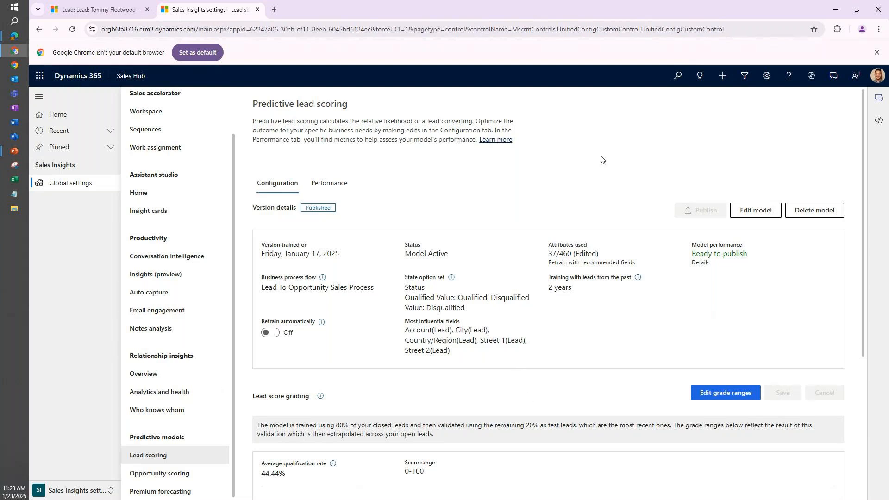
Examine the model's training period, view the entity groups available when editing the model, and return to the configuration overview.
drag(546, 290, 587, 290)
click(587, 291)
click(756, 211)
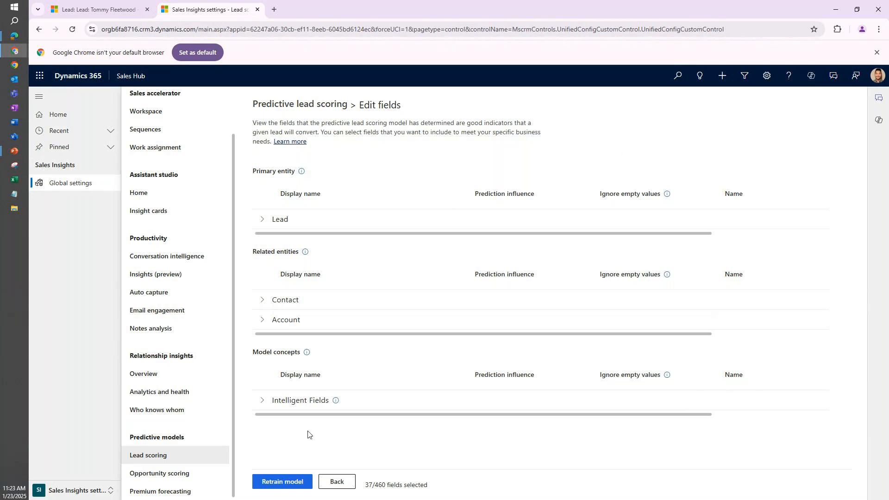
click(330, 482)
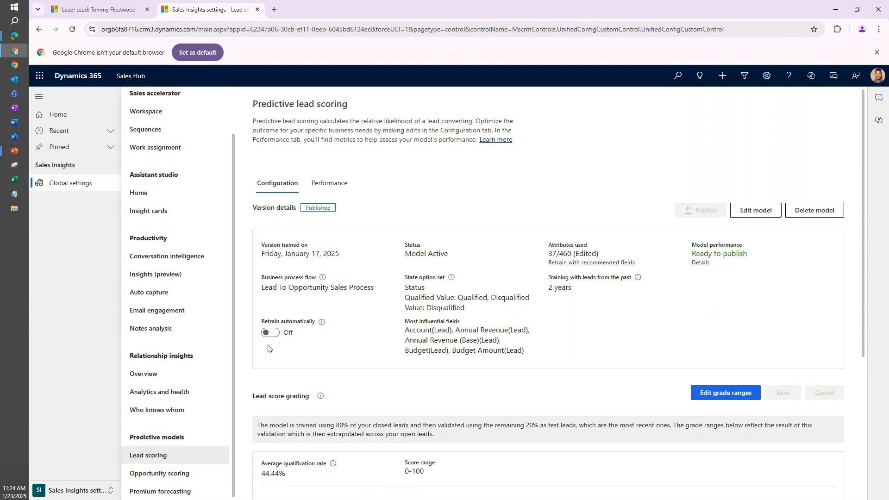
scroll(268, 348, down, 1)
scroll(268, 349, up, 1)
Return to the open Test lead record and examine its summary fields alongside the Lead score factors.
click(99, 10)
scroll(369, 272, down, 5)
scroll(369, 272, up, 5)
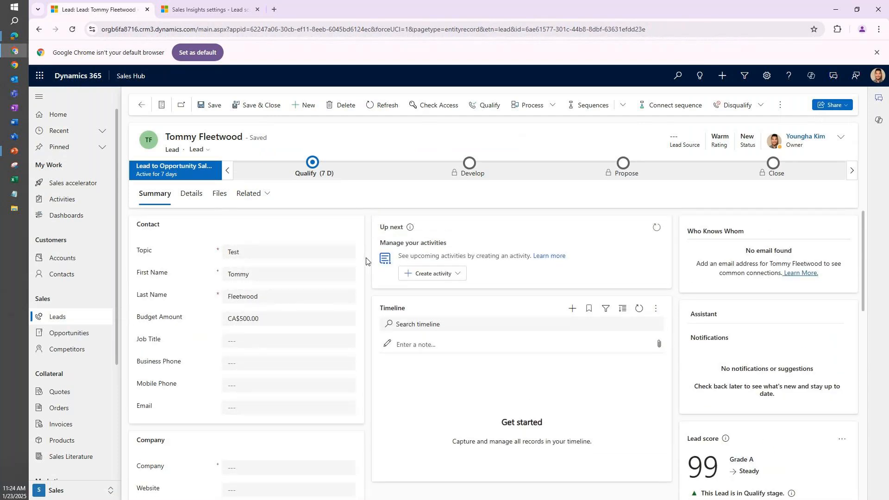
scroll(365, 261, down, 1)
scroll(366, 262, down, 2)
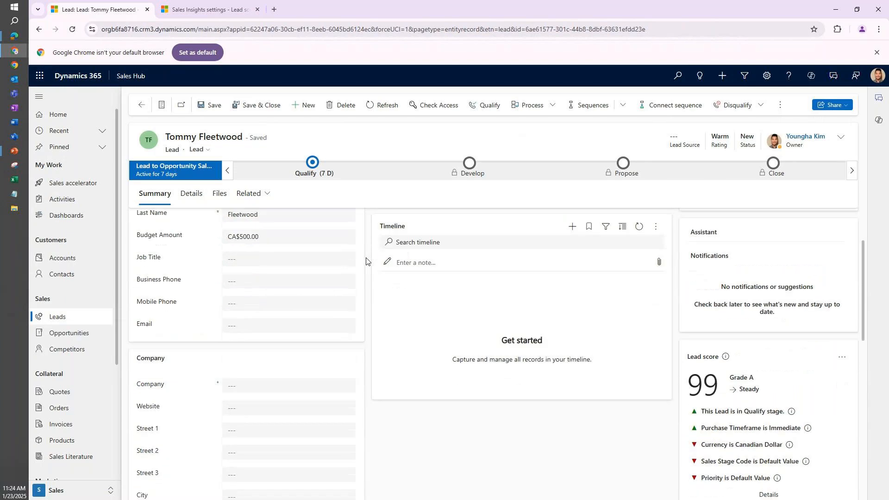
scroll(365, 261, down, 1)
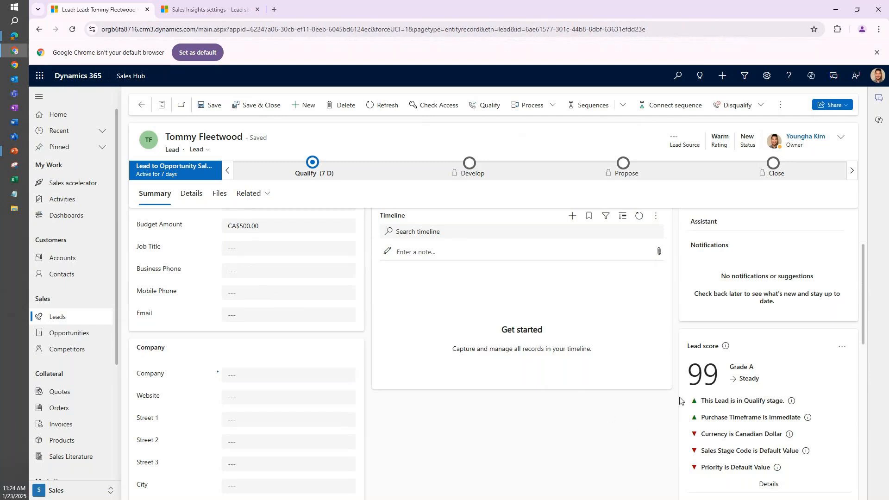
Open the predictive lead scoring model for editing and expand the Lead entity to examine its selected fields.
click(187, 10)
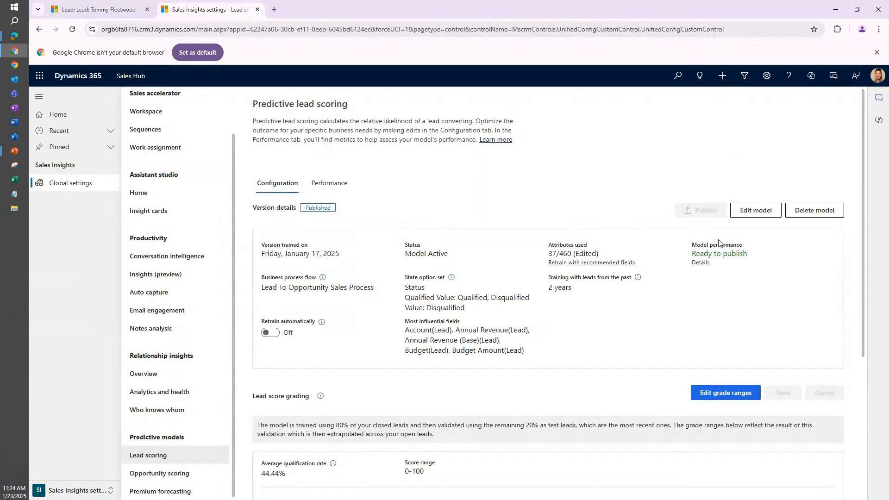
click(763, 213)
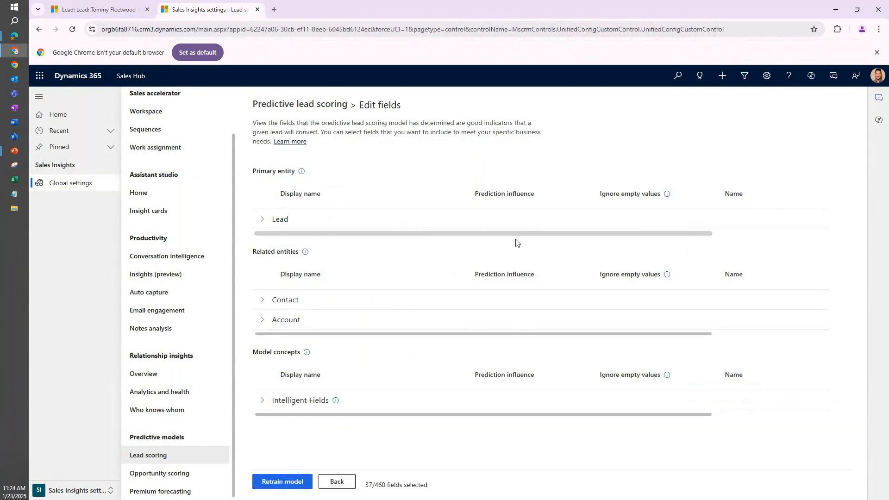
click(262, 222)
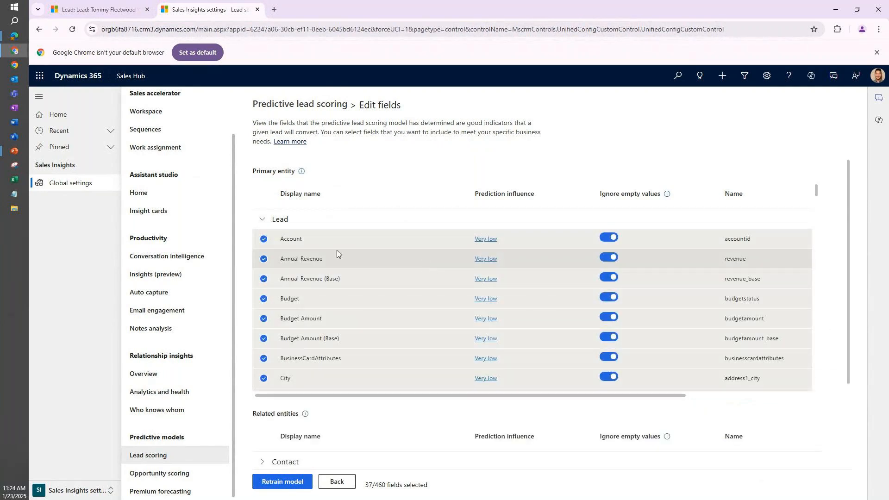
scroll(296, 264, down, 3)
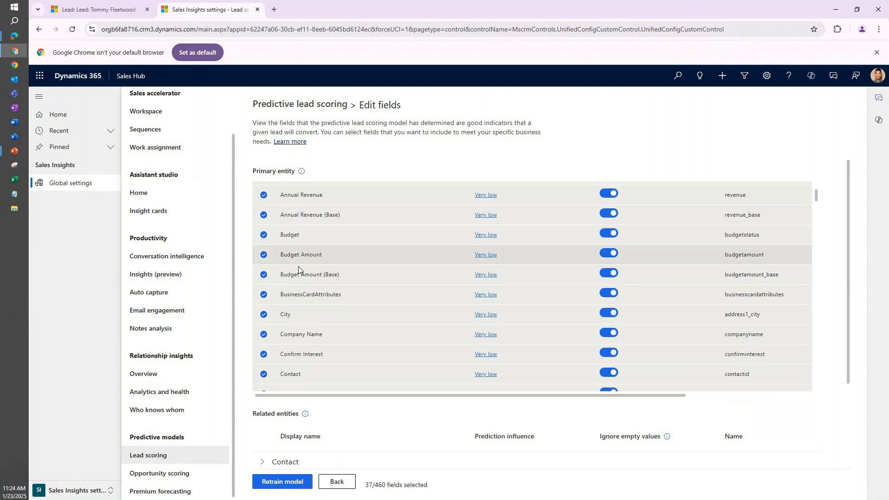
scroll(298, 268, down, 1)
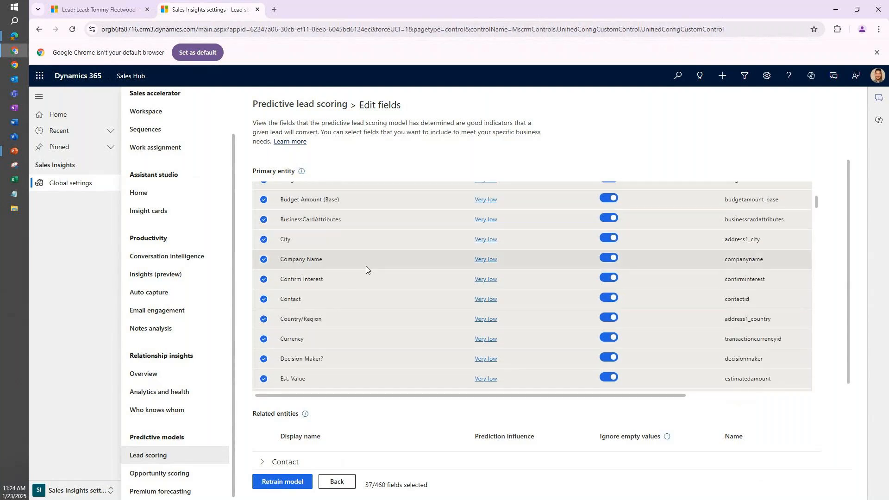
scroll(371, 265, down, 1)
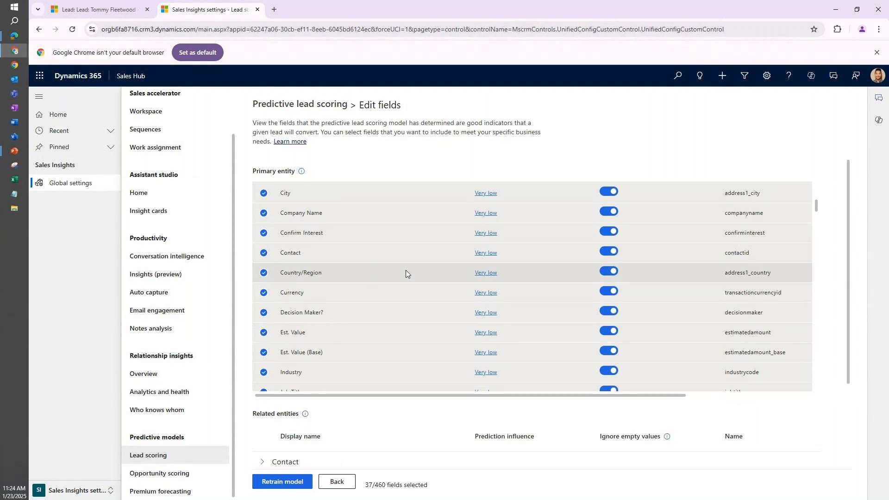
Examine the remaining selected Lead fields, from the budget fields through Topic, and return to the start of the list.
scroll(410, 279, up, 5)
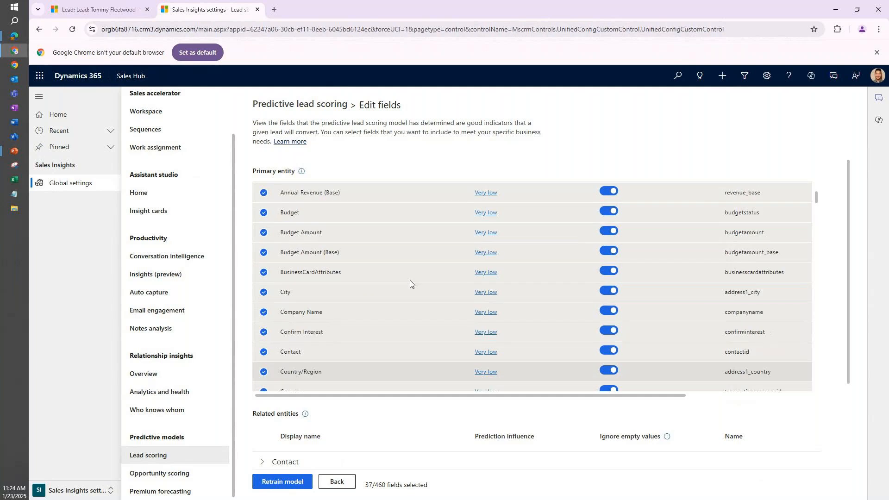
scroll(292, 251, down, 5)
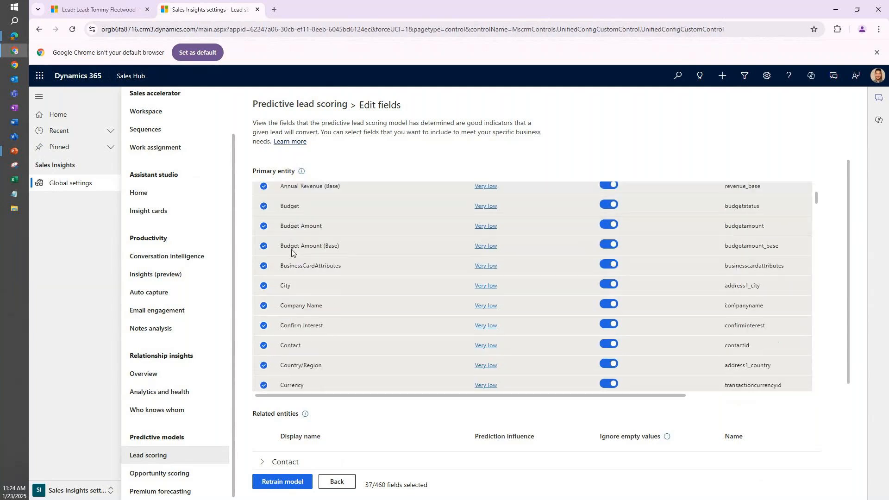
scroll(296, 250, down, 5)
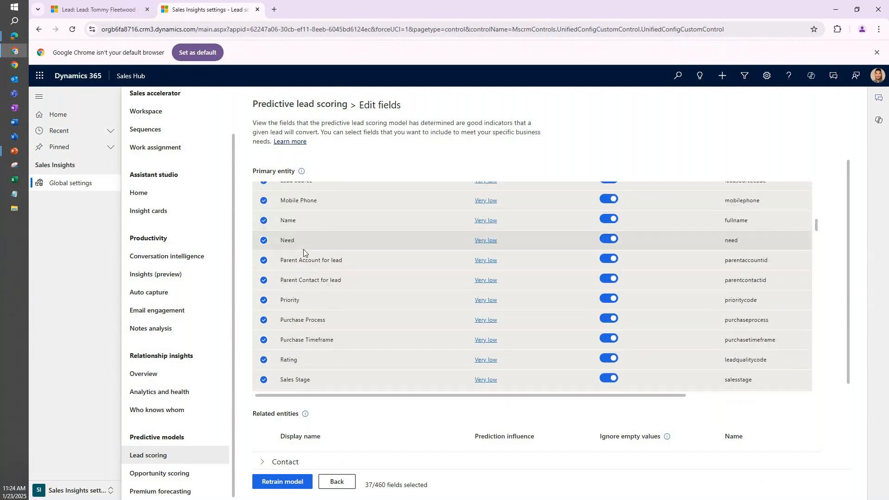
scroll(304, 250, down, 3)
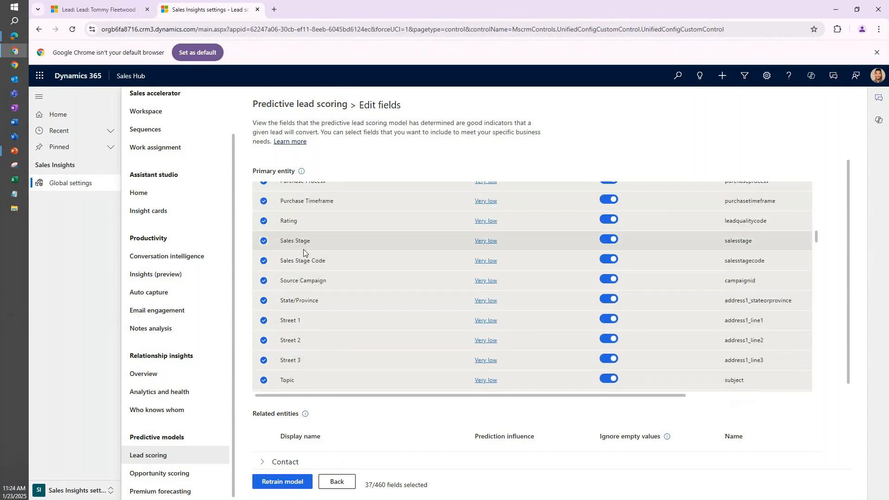
scroll(304, 250, up, 1)
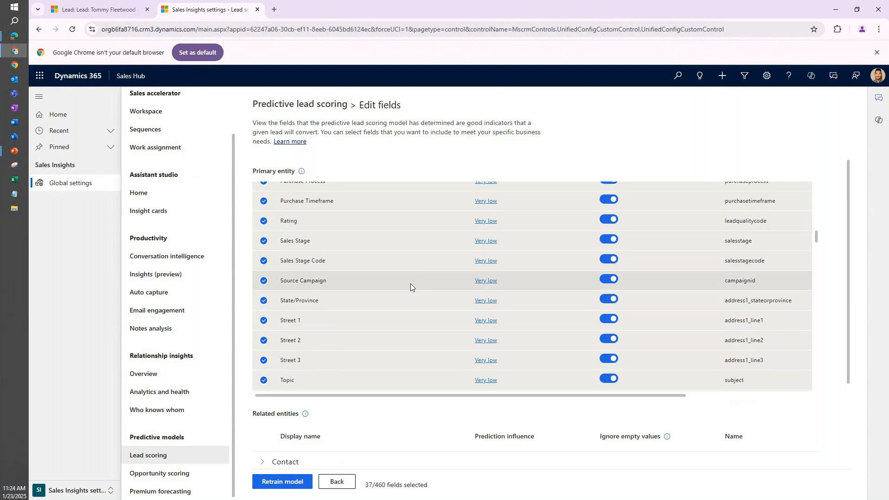
scroll(399, 299, up, 6)
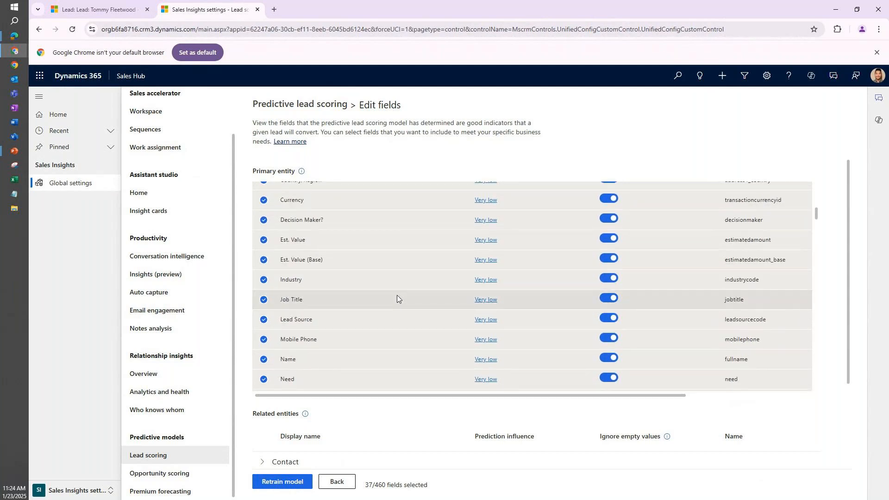
scroll(396, 296, up, 5)
scroll(306, 266, up, 1)
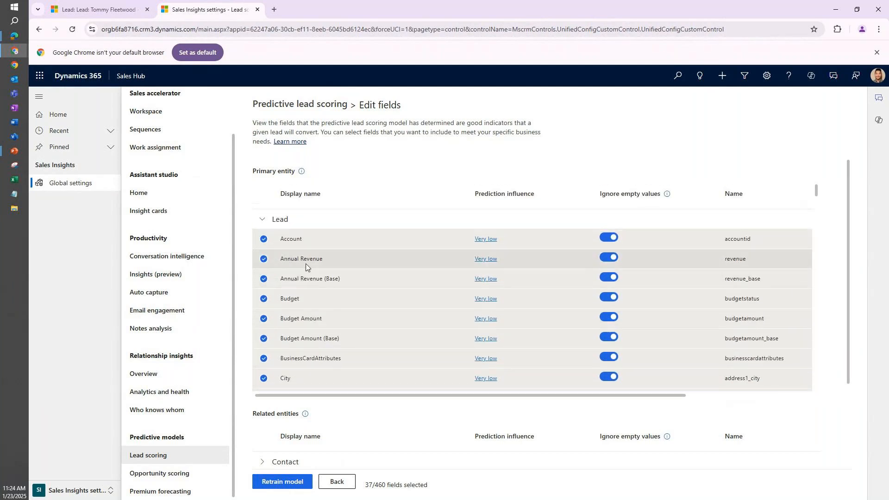
Examine the unselected Lead fields around Address 2: ZIP/Postal Code and Email Address 2 that can be added to the model.
drag(815, 196, 809, 306)
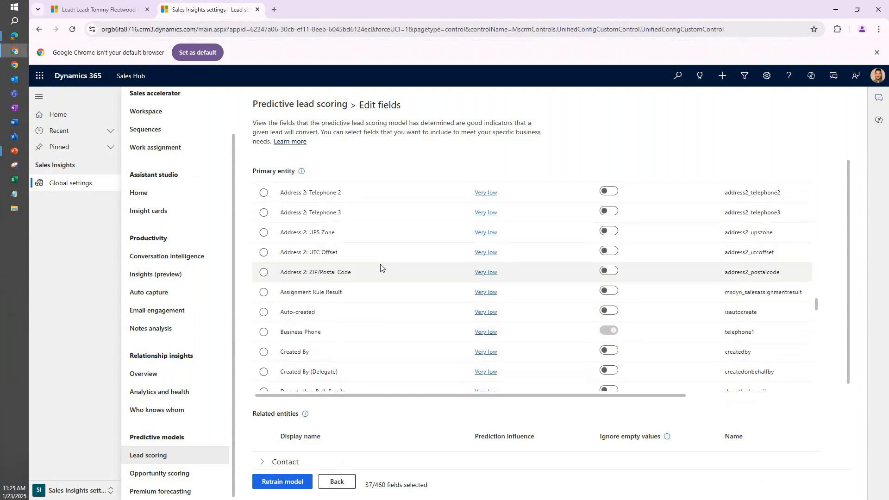
scroll(338, 287, up, 1)
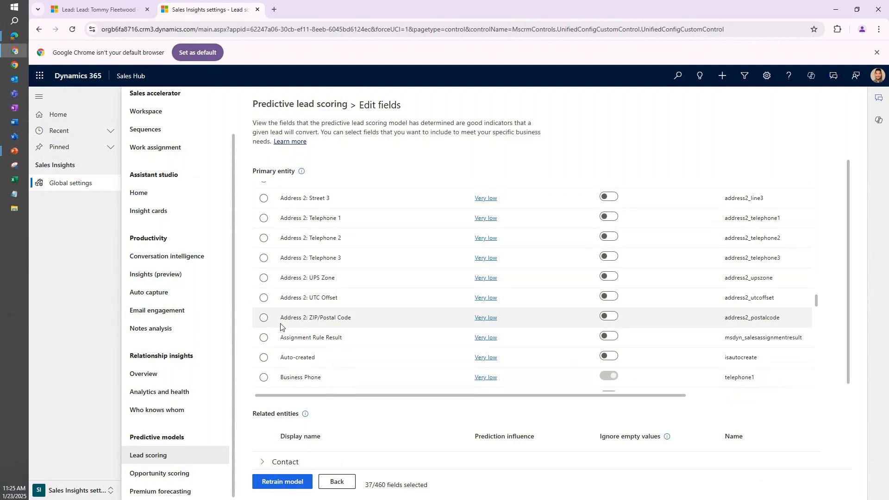
click(262, 319)
scroll(259, 324, down, 1)
scroll(259, 323, down, 4)
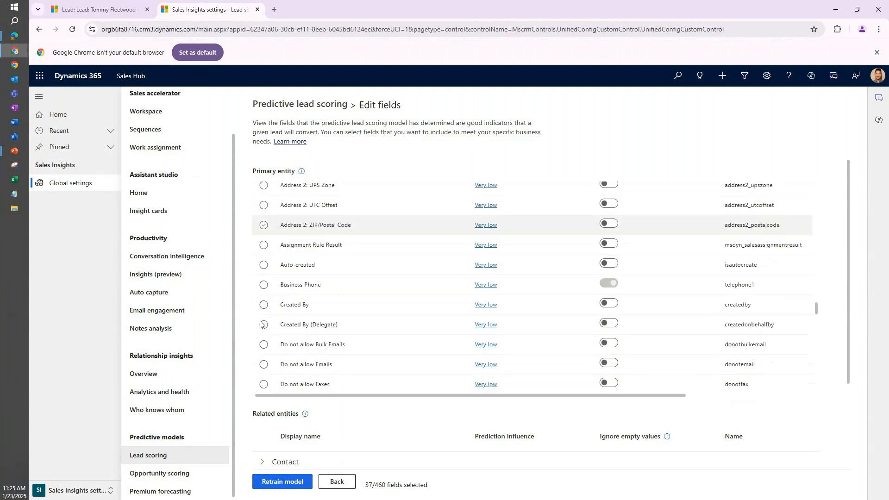
scroll(261, 315, down, 1)
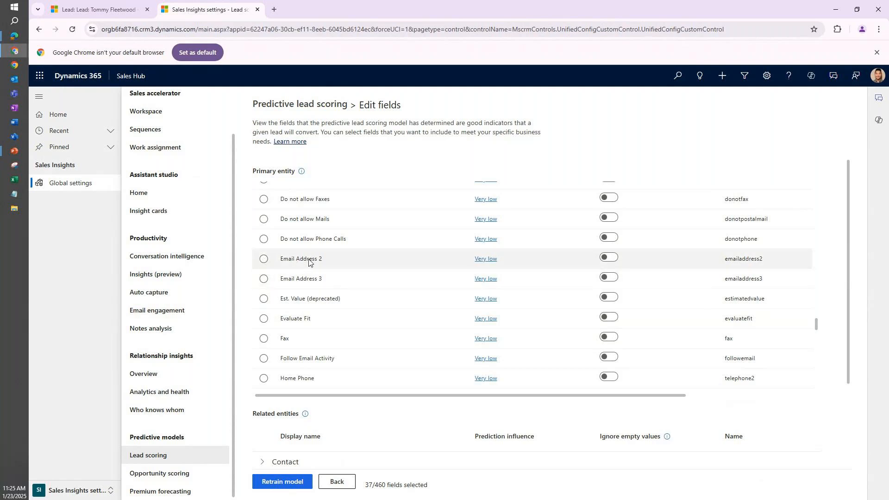
Examine the last Lead fields through ZIP/Postal Code and return to the scoring configuration without retraining the model.
drag(815, 323, 827, 385)
scroll(537, 282, up, 3)
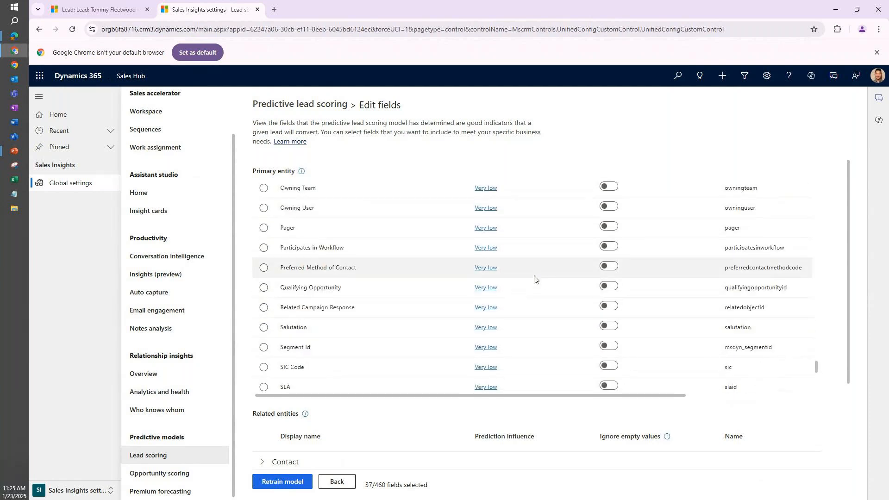
scroll(523, 282, down, 1)
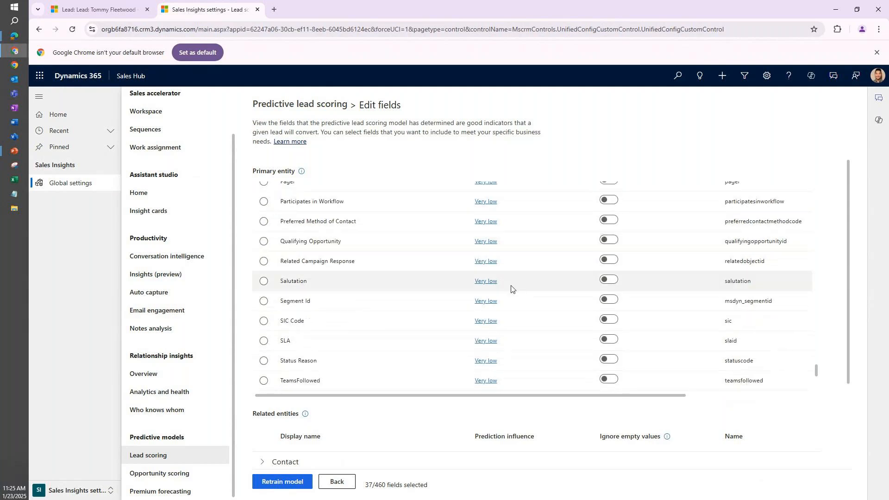
scroll(442, 301, down, 2)
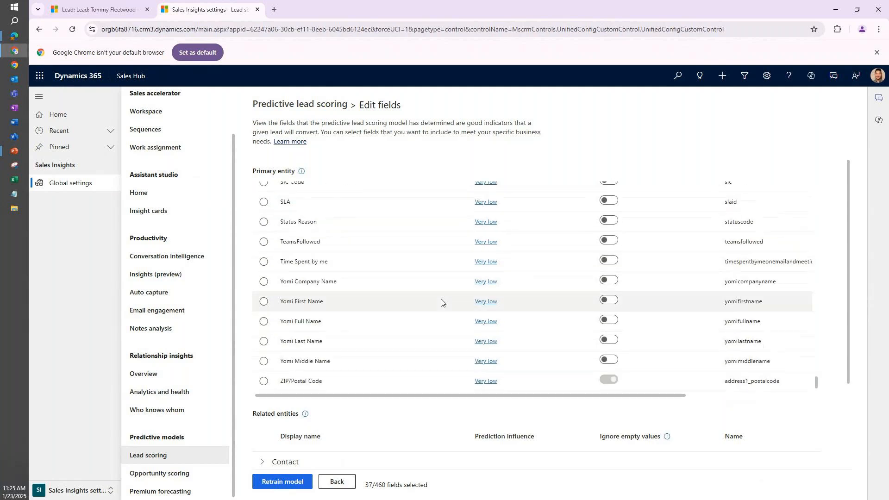
click(340, 482)
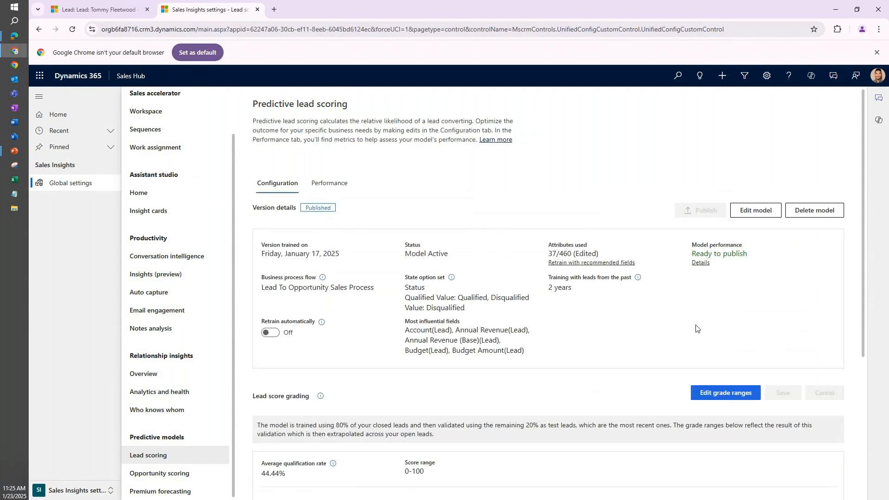
Examine the lead score grading section, particularly the score range for Grade A.
scroll(535, 264, down, 5)
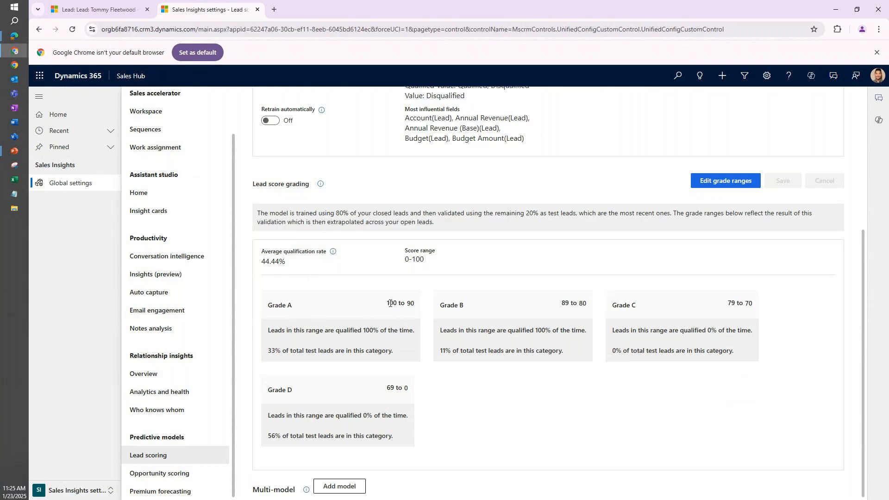
drag(387, 302, 415, 306)
click(416, 308)
drag(296, 305, 268, 306)
click(341, 304)
Open the lead score grade ranges for editing, inspect the Grade A limit, and cancel without changing it.
click(724, 181)
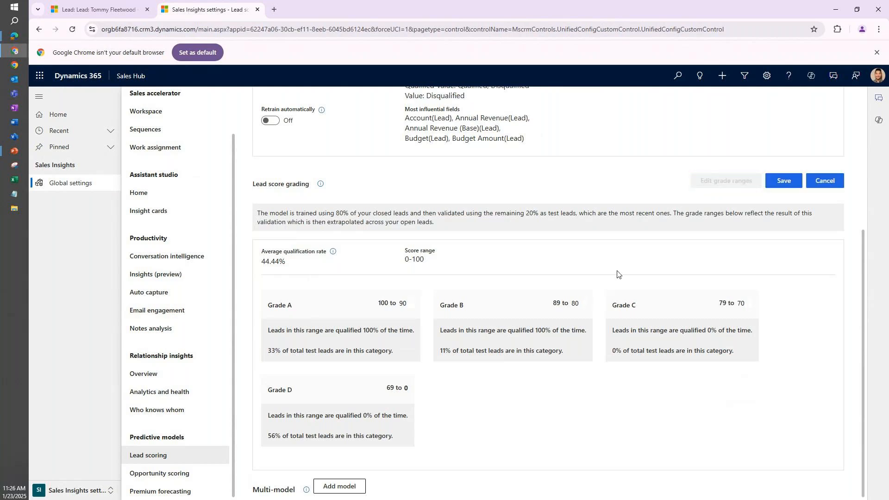
click(407, 304)
click(823, 182)
scroll(541, 301, up, 5)
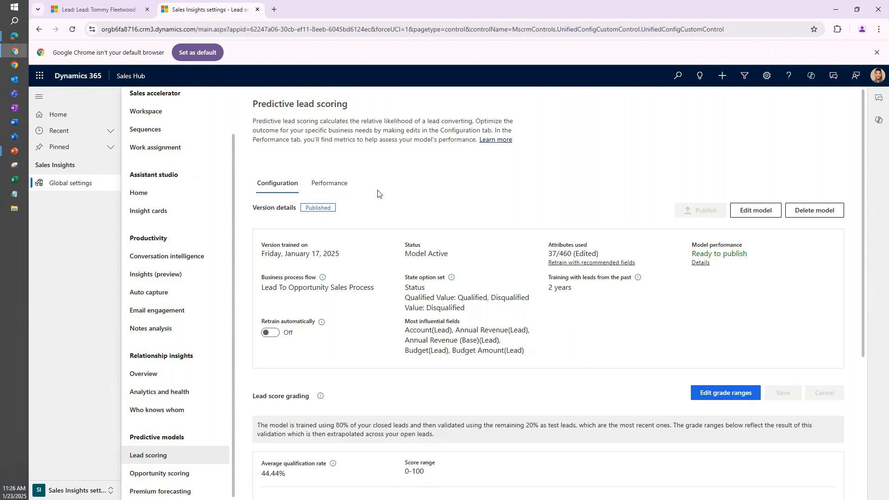
Examine the model's performance metrics and the Predicted as qualified row of the confusion matrix, and return to the configuration.
click(329, 185)
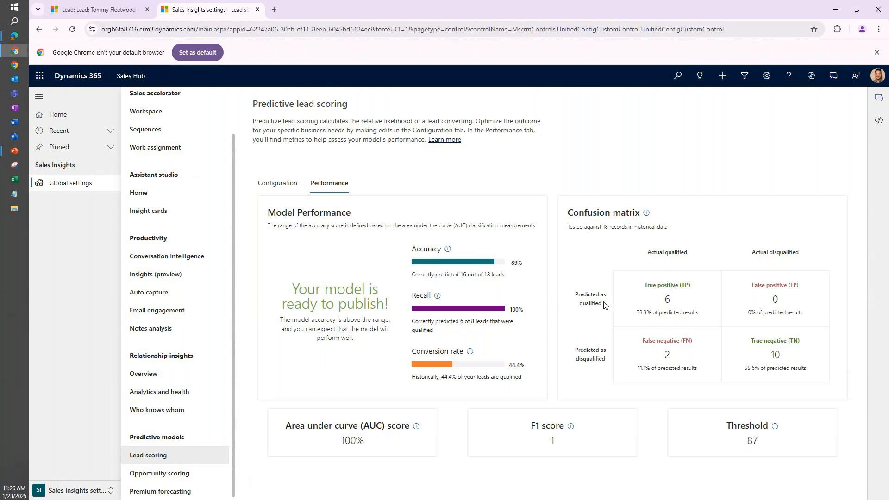
drag(576, 297, 607, 306)
click(588, 299)
click(272, 182)
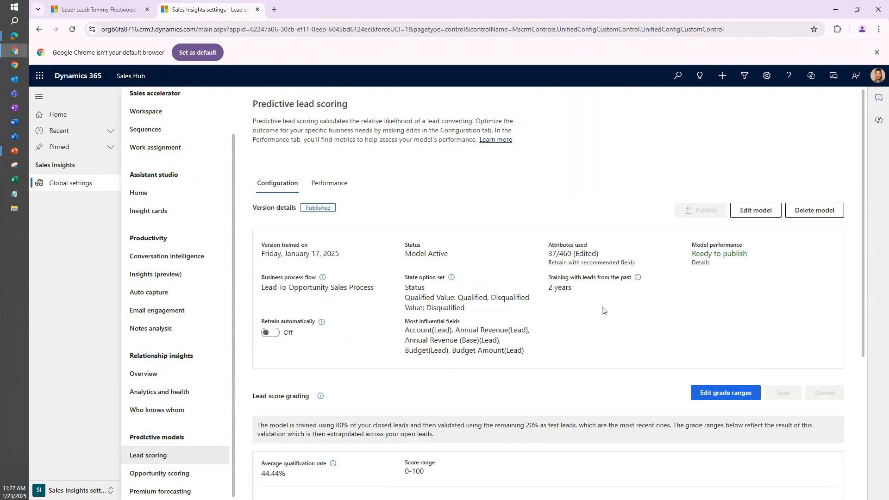
Look over the lead scoring configuration and return to the open lead record to examine its lead score and influencing factors.
scroll(602, 308, down, 1)
scroll(603, 309, down, 3)
scroll(606, 334, up, 4)
click(123, 7)
scroll(519, 250, down, 2)
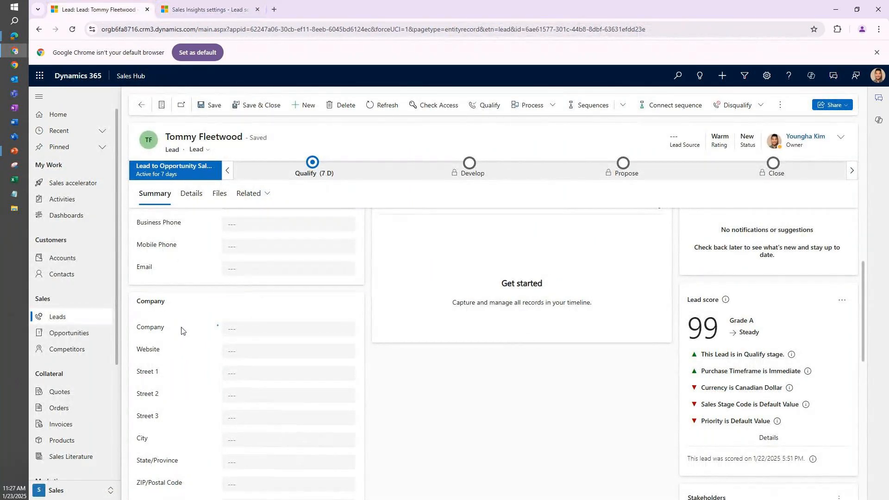
Open the lead with the topic "Good prospect (sample)" from My Open Leads and examine its lead score and influencing factors.
click(59, 317)
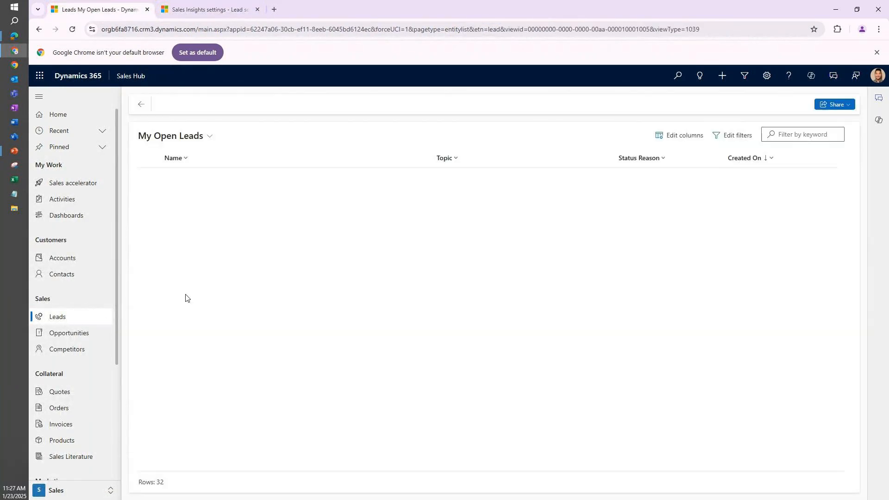
scroll(379, 315, down, 3)
scroll(379, 313, up, 1)
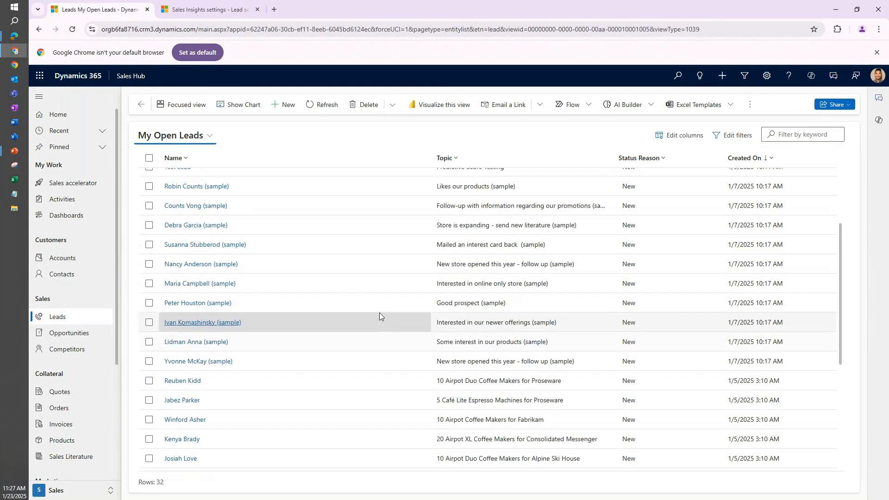
double_click(379, 313)
scroll(673, 356, down, 4)
scroll(569, 354, up, 1)
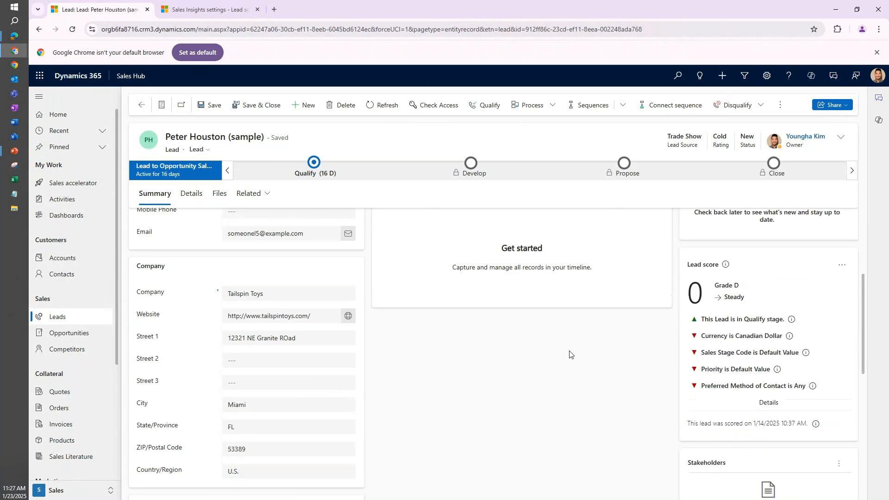
mouse_move(689, 360)
scroll(687, 360, up, 3)
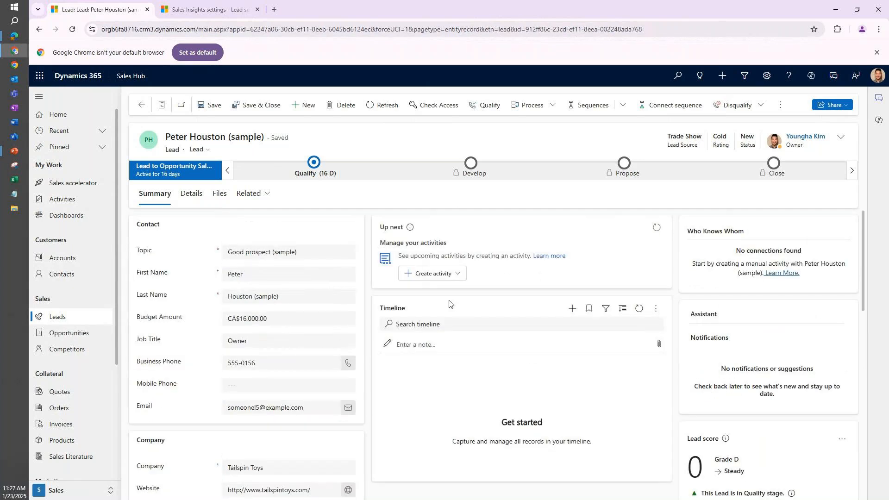
Return to My Open Leads, open the "High Value Lead" record and examine its lead score details, including score improvers and harmers.
click(142, 104)
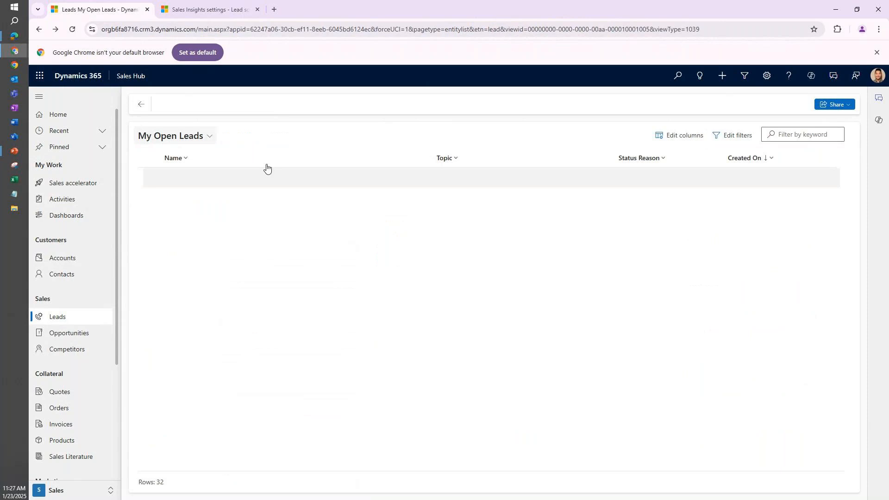
double_click(390, 255)
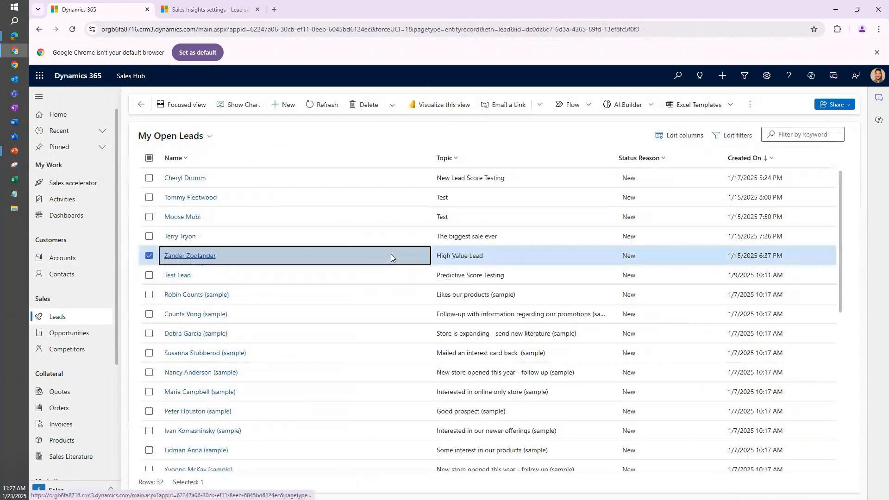
scroll(690, 370, down, 3)
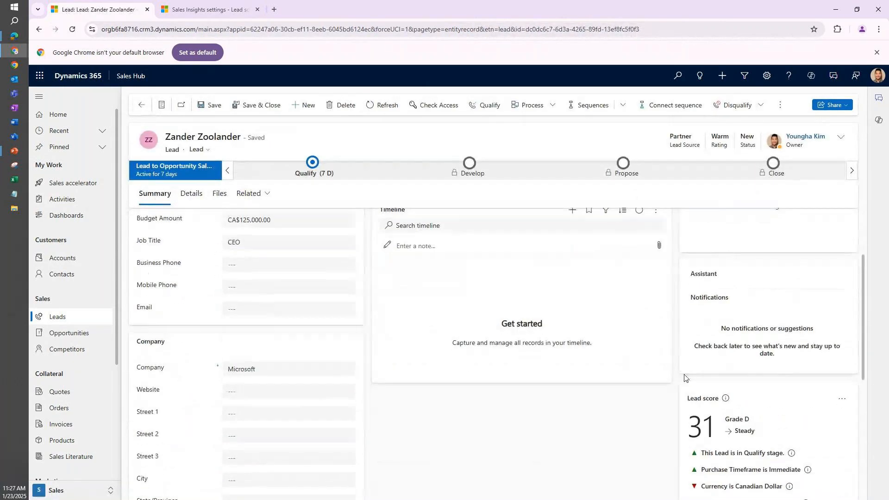
scroll(686, 389, down, 2)
mouse_move(790, 342)
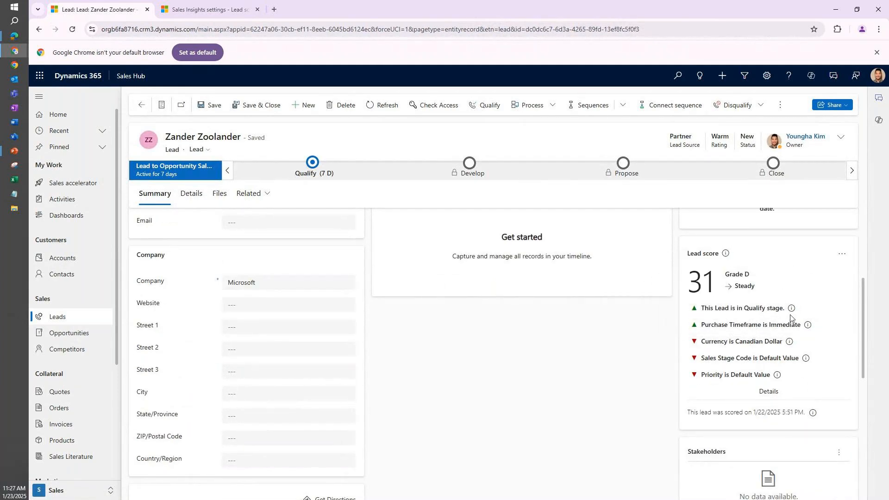
click(768, 392)
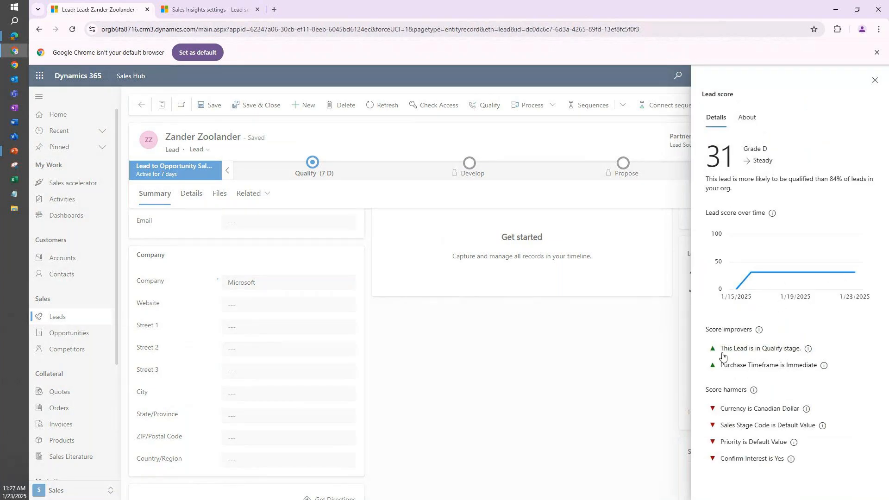
click(874, 80)
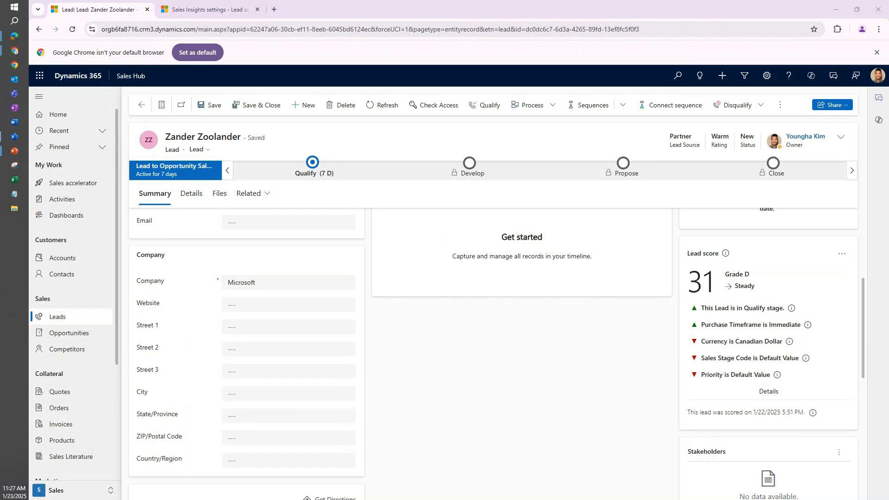
key(alt+Tab)
key(alt+Tab)
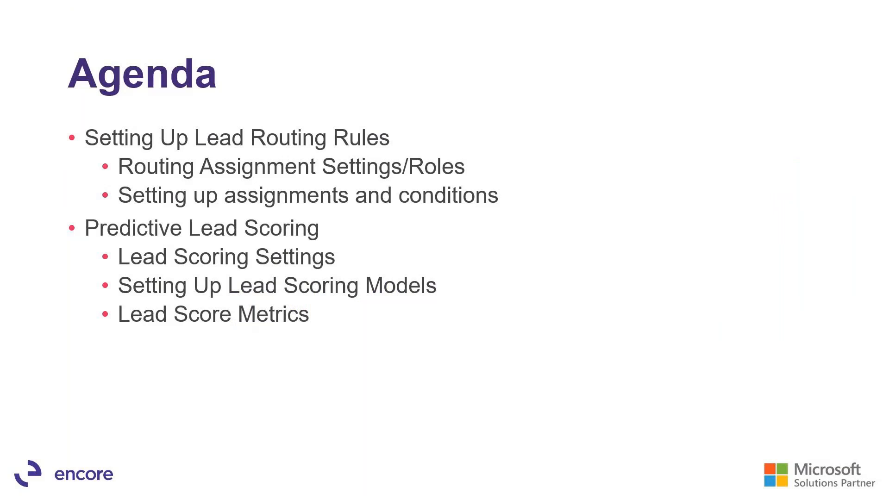
key(Right)
key(Right)
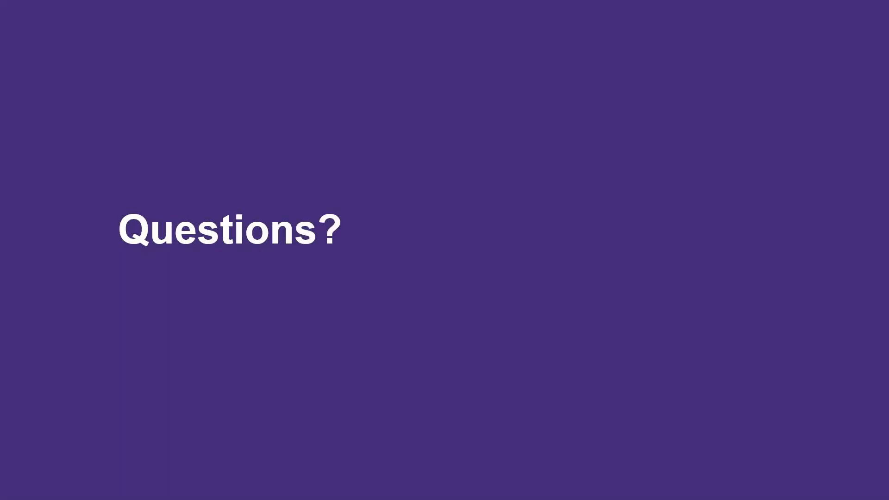